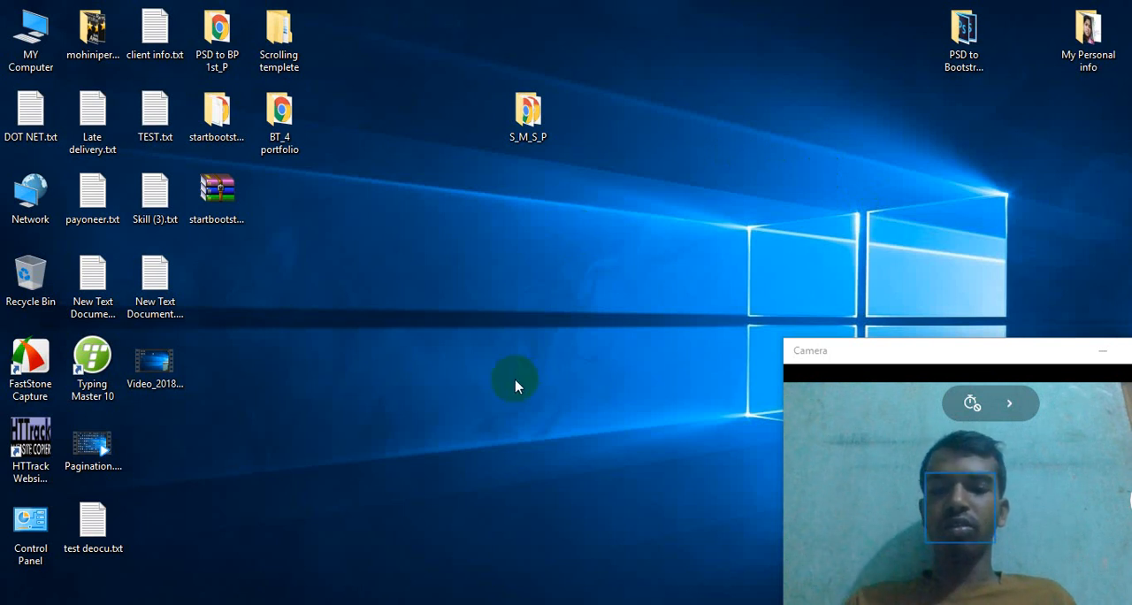
Switch to Chrome and log in to cPanel with the already filled-in credentials.
left_click(343, 604)
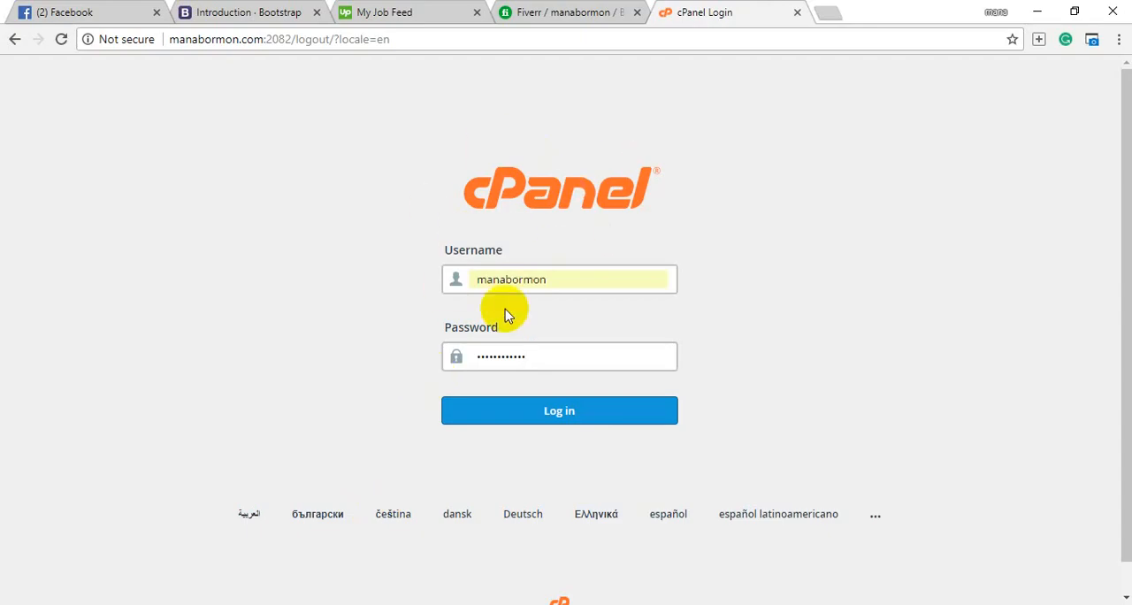
left_click(556, 418)
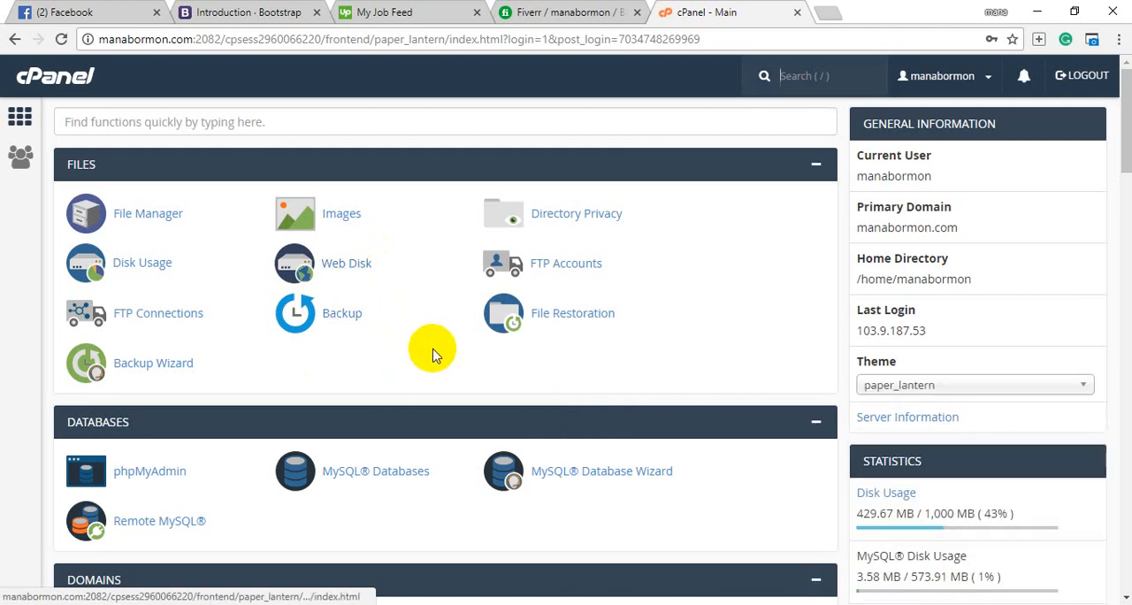
Open WordPress from the Softaculous Apps Installer scripts and start a new installation.
scroll(432, 347, "down", 3)
scroll(433, 348, "down", 4)
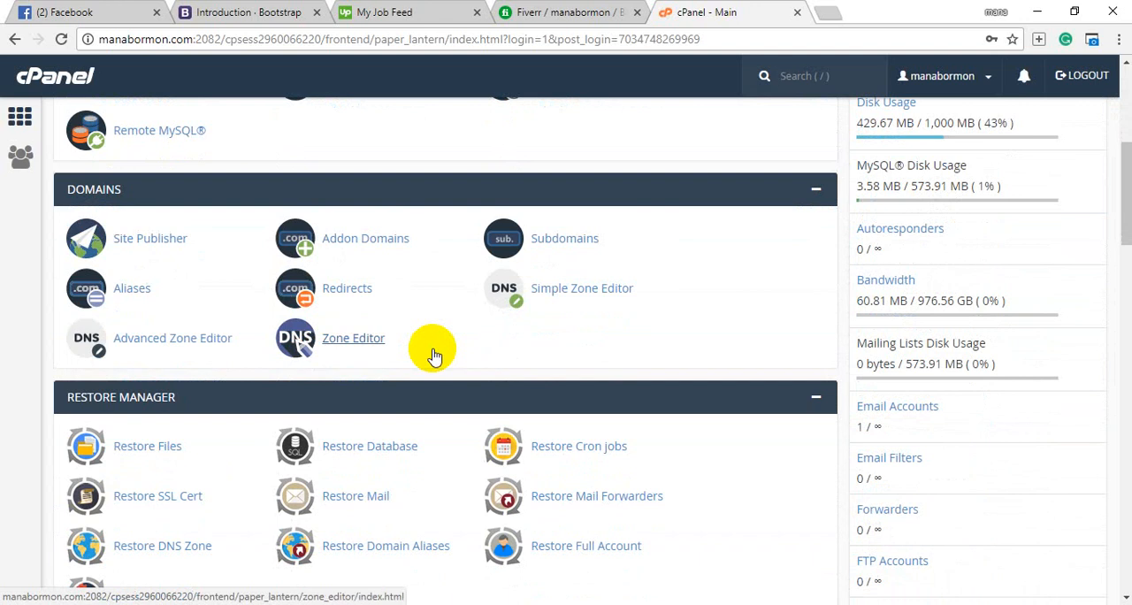
scroll(433, 354, "down", 7)
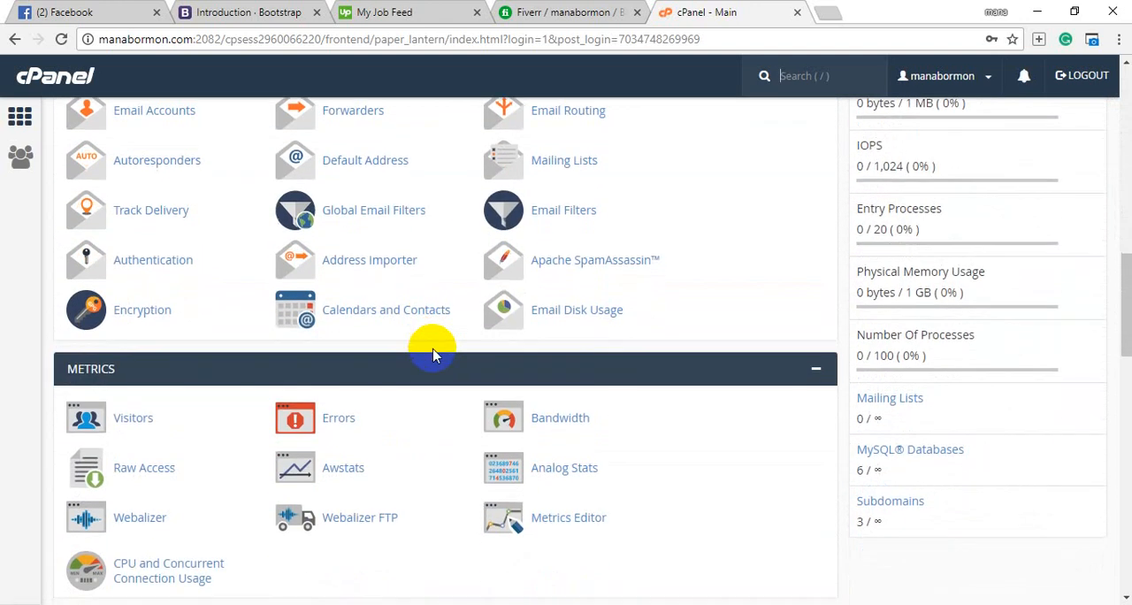
scroll(432, 353, "down", 3)
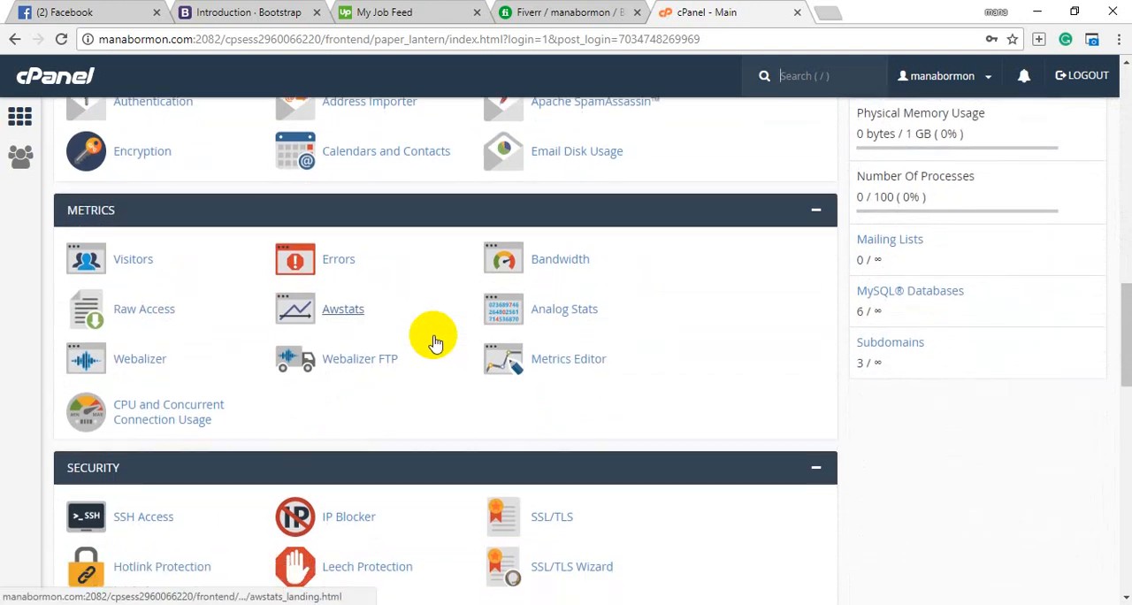
scroll(434, 341, "down", 6)
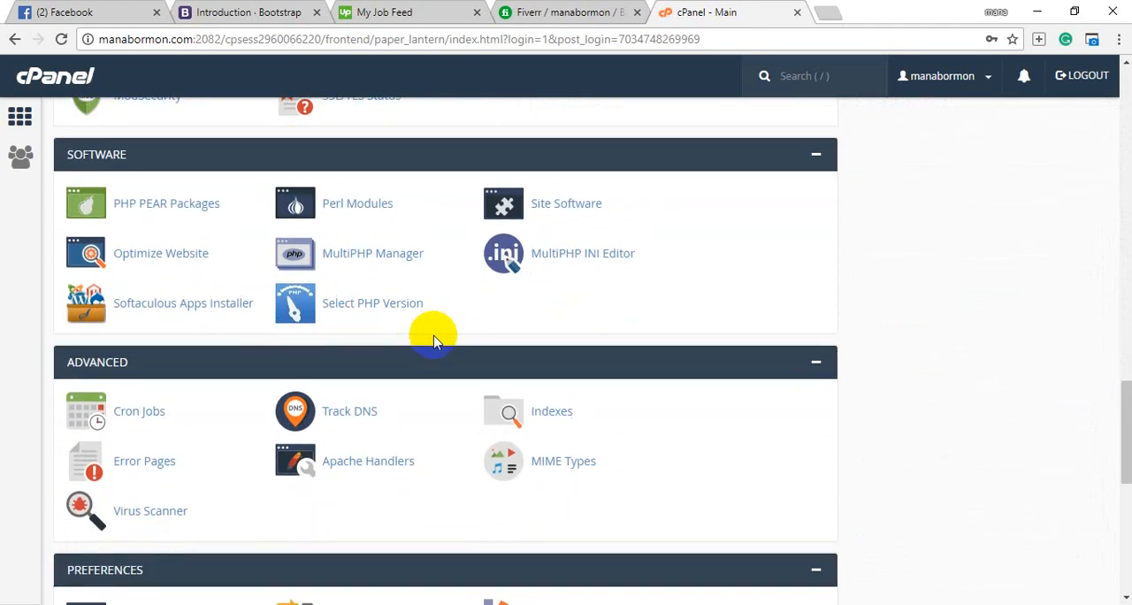
scroll(434, 342, "down", 4)
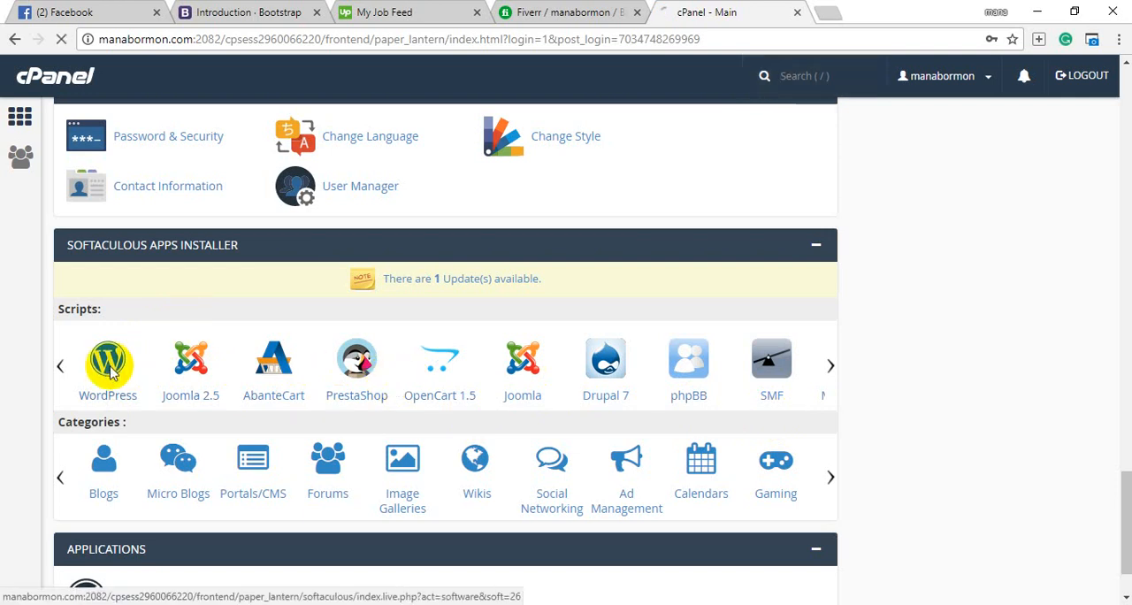
left_click(108, 371)
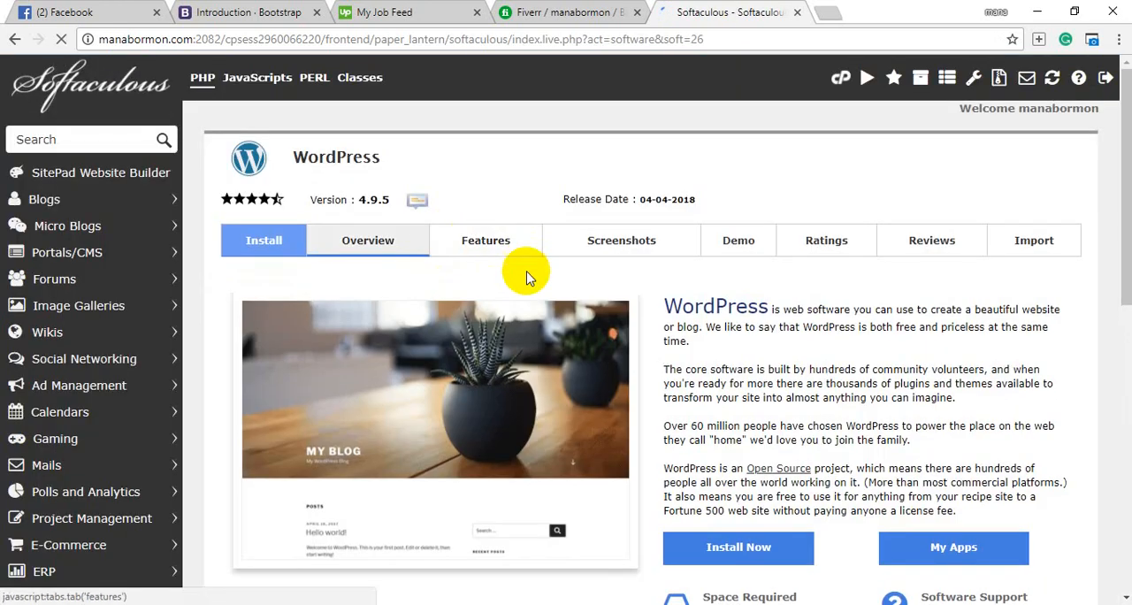
scroll(530, 372, "down", 3)
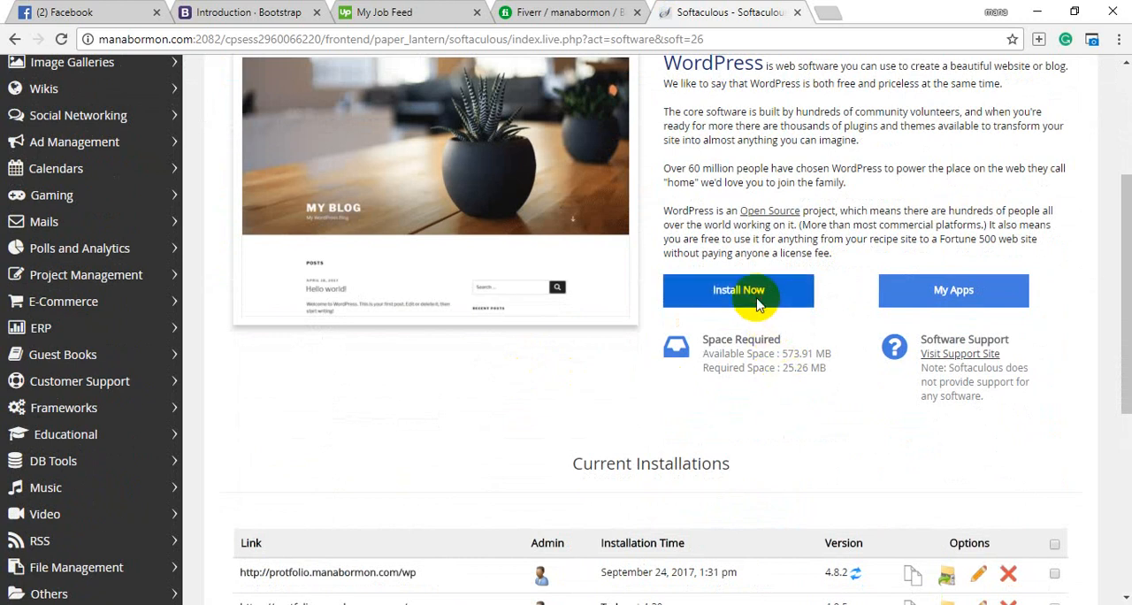
left_click(727, 292)
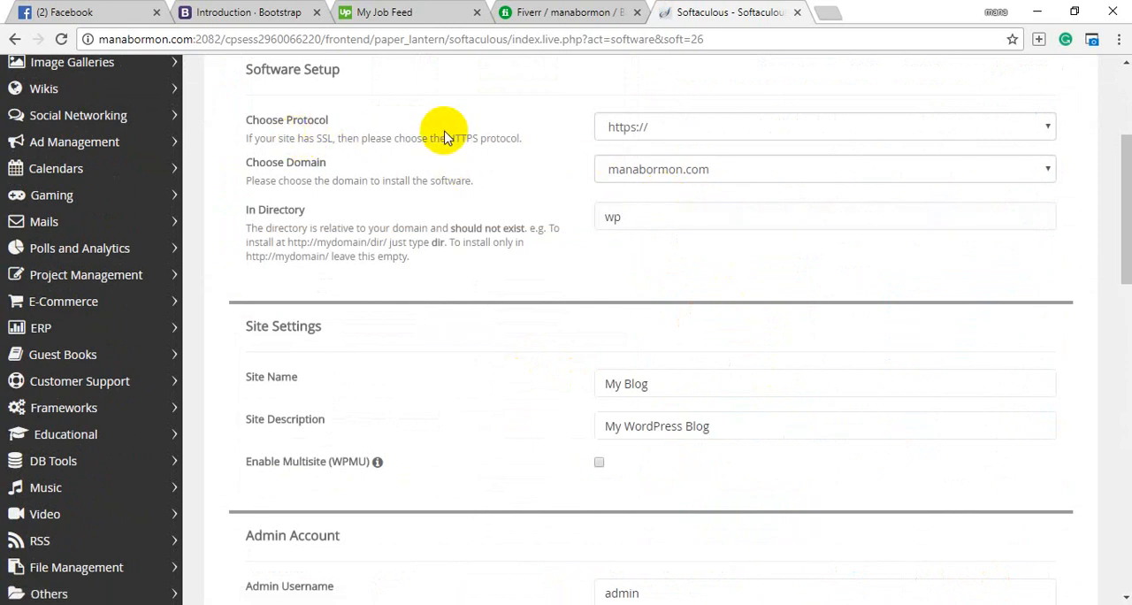
left_click(663, 126)
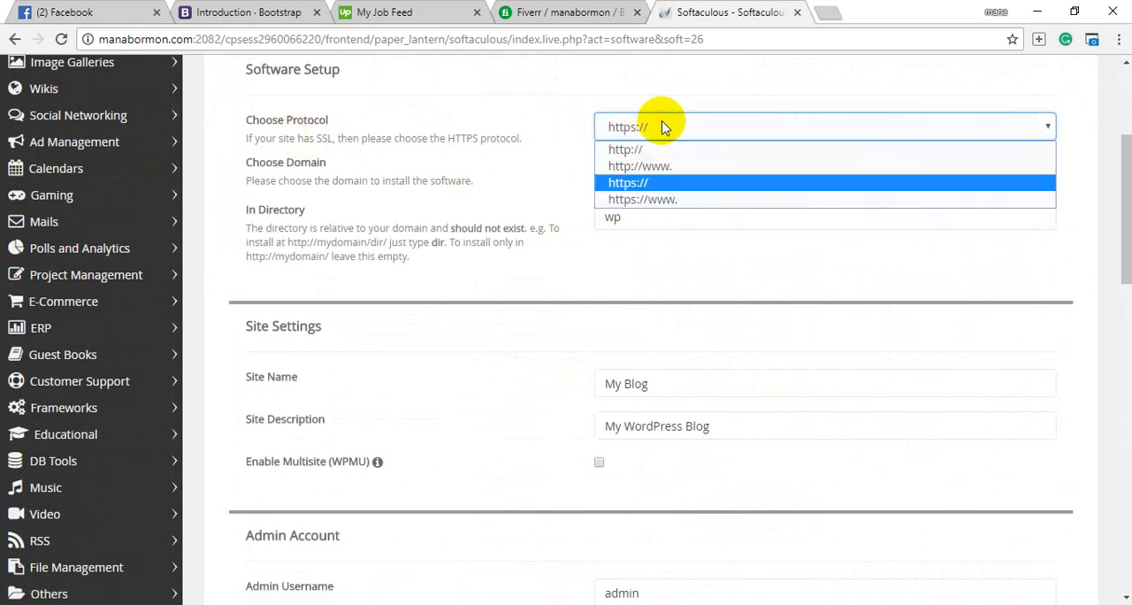
left_click(652, 150)
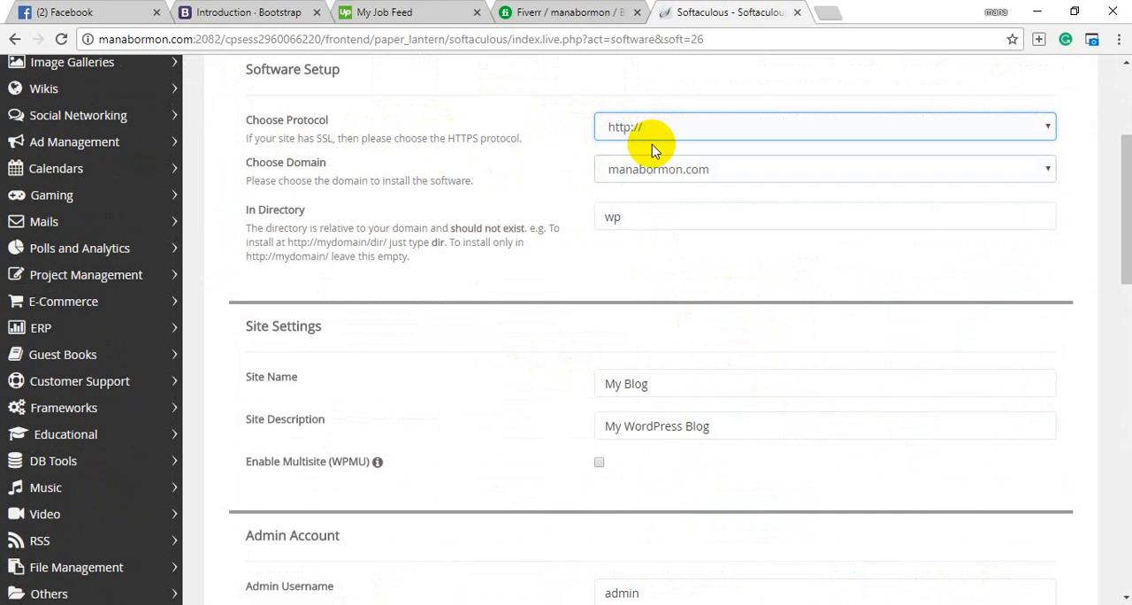
left_click(651, 229)
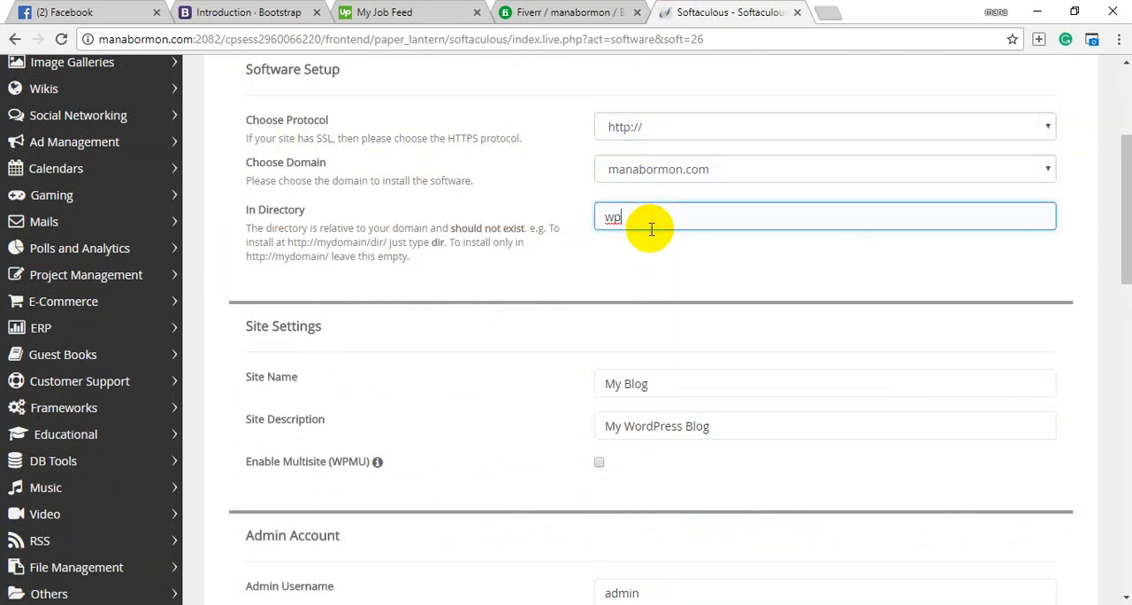
key("BackSpace")
key("BackSpace")
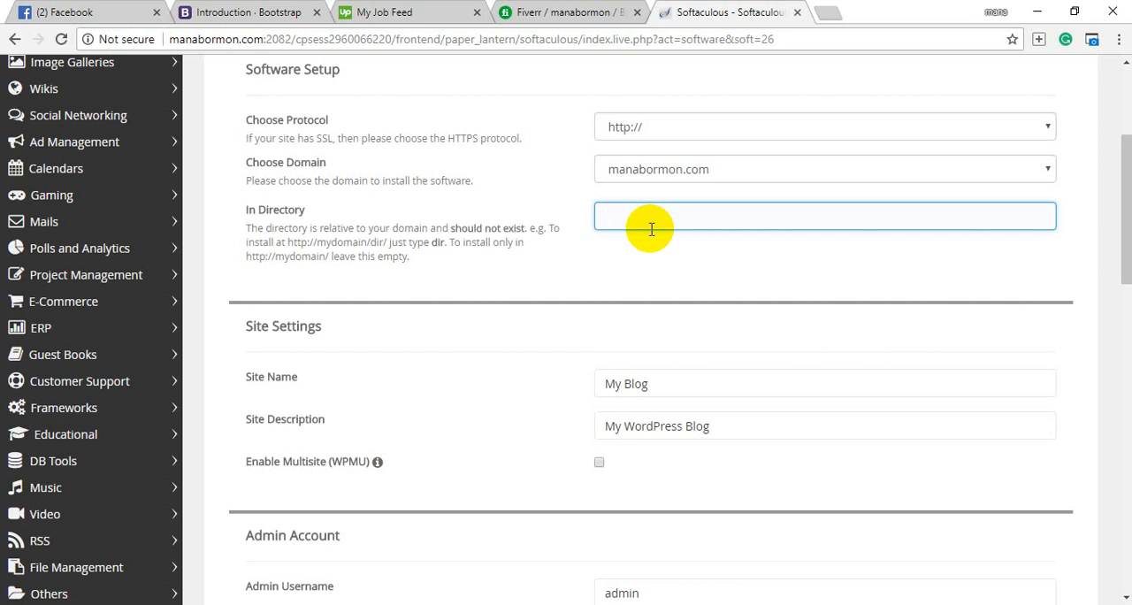
type("profile")
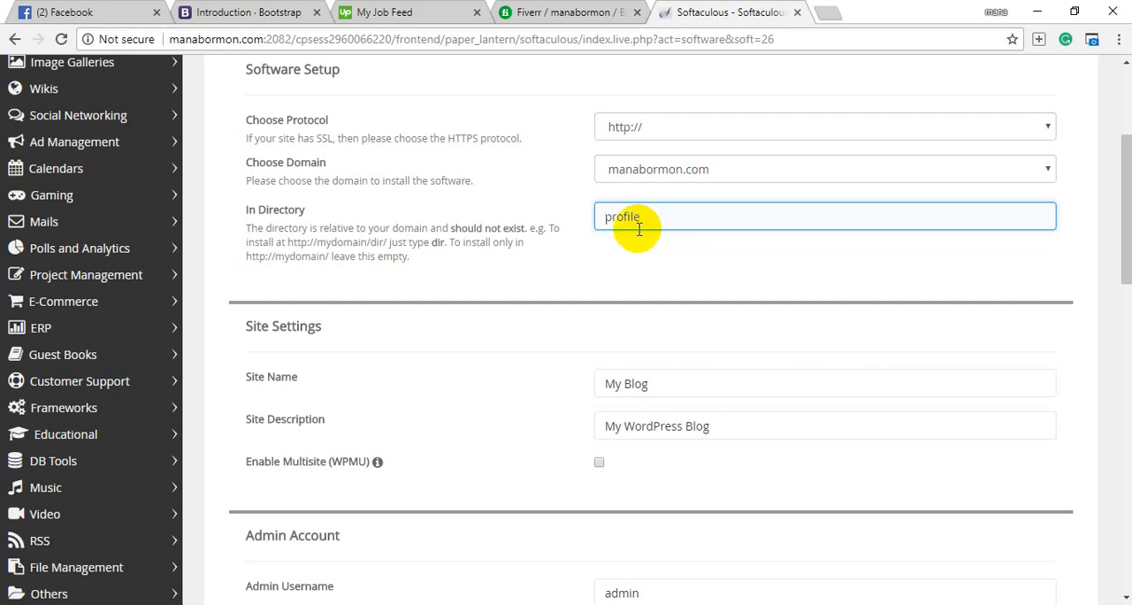
Set the site name to "portfolio site" in the site settings.
scroll(594, 270, "down", 1)
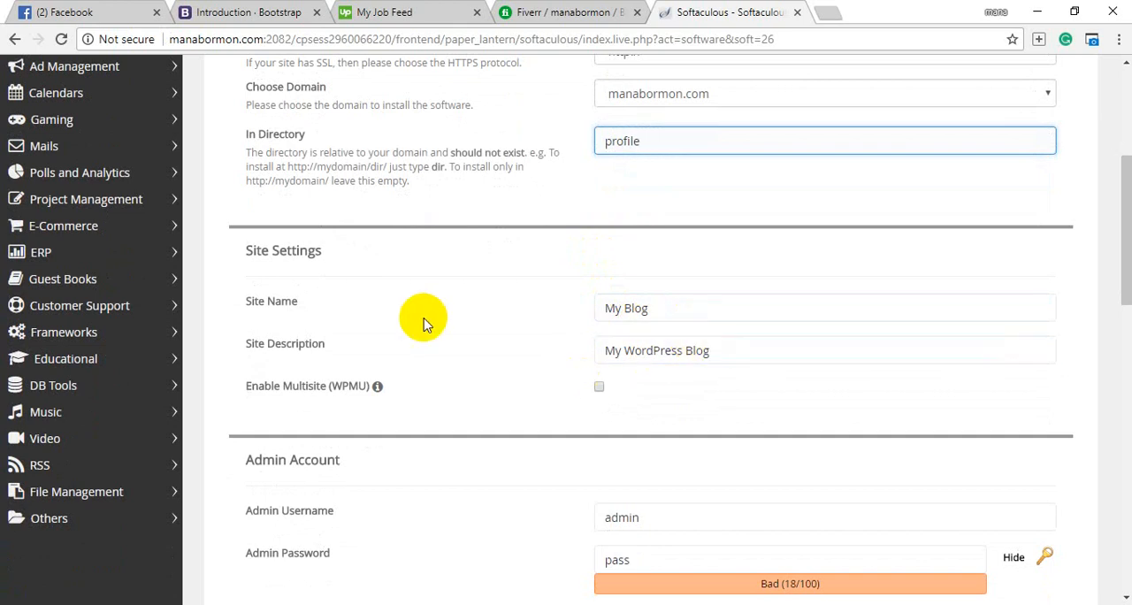
left_click(689, 307)
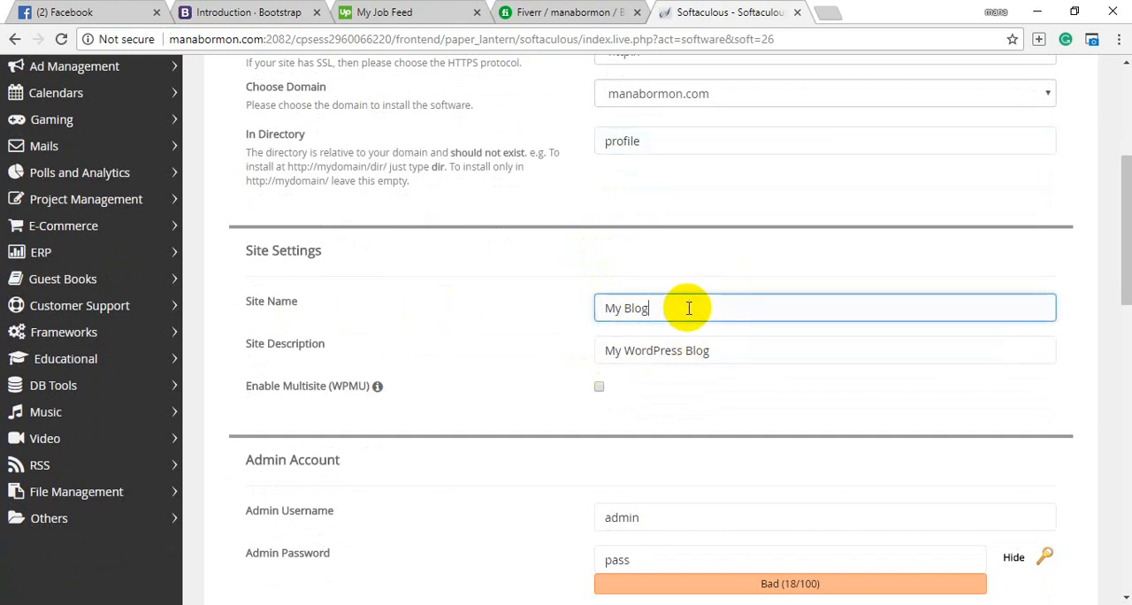
key("BackSpace")
key("BackSpace")
key("BackSpace")
key("BackSpace")
key("BackSpace")
type("p")
key("Down")
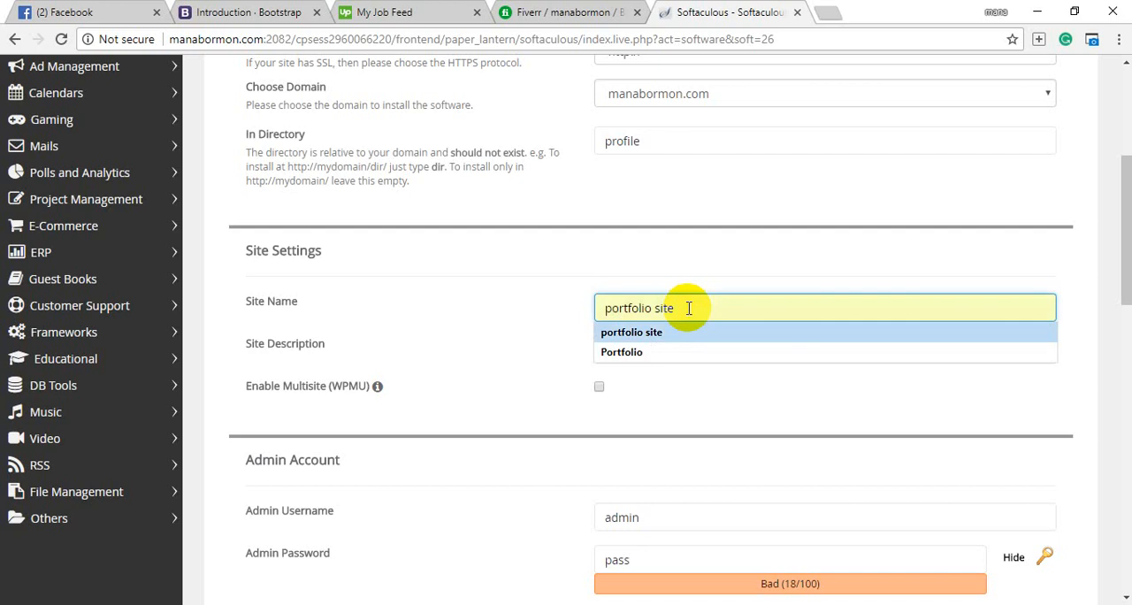
key("Return")
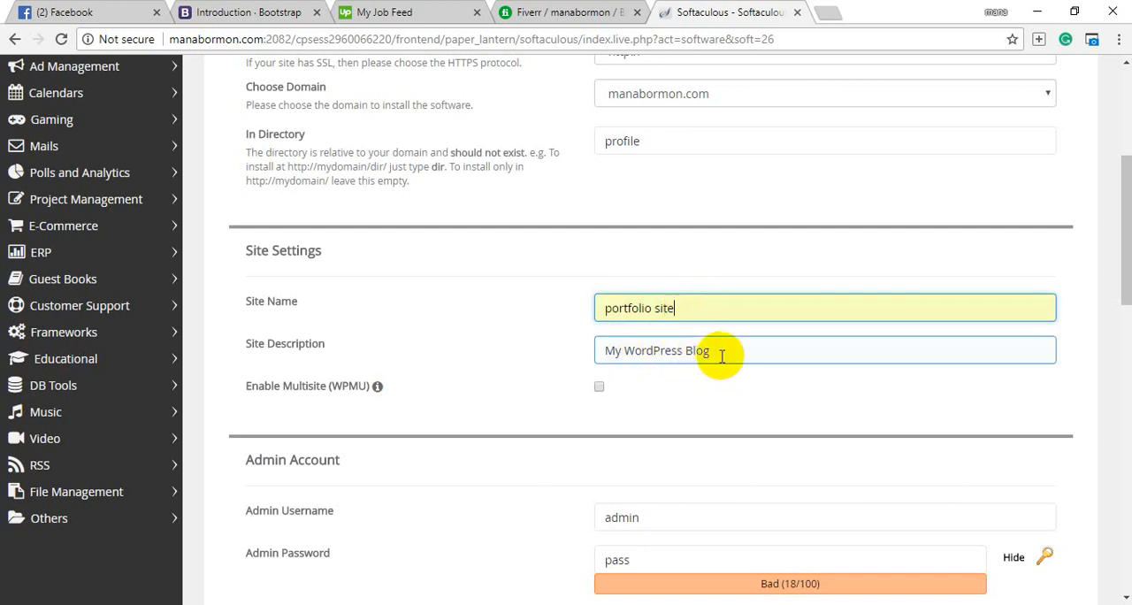
Review the admin account, language, plugin, advanced and theme options of the WordPress installation form.
scroll(645, 361, "down", 1)
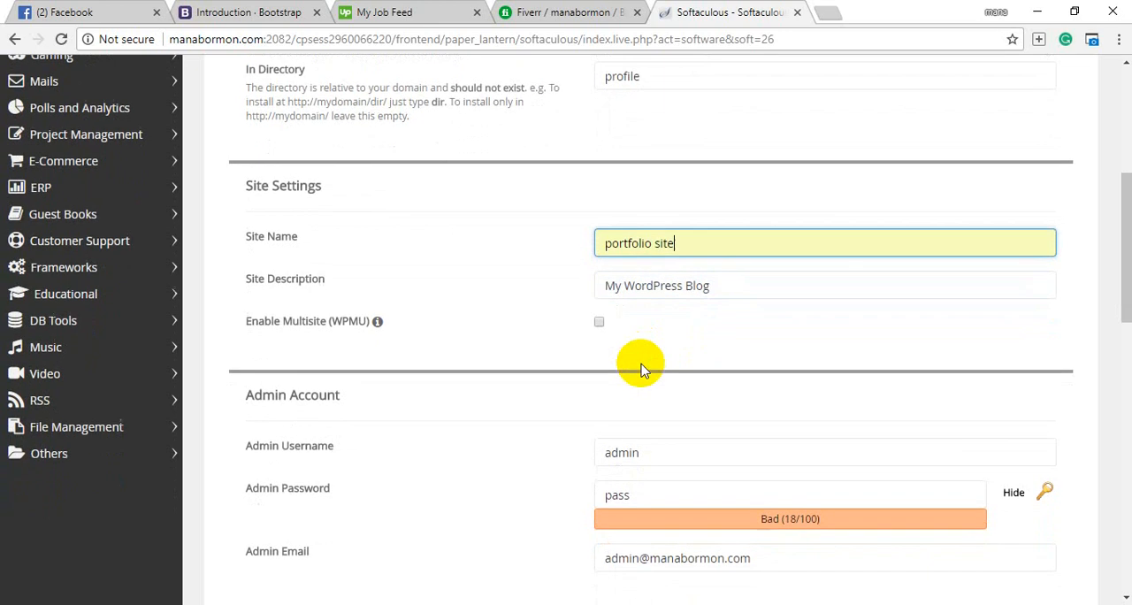
scroll(486, 369, "down", 1)
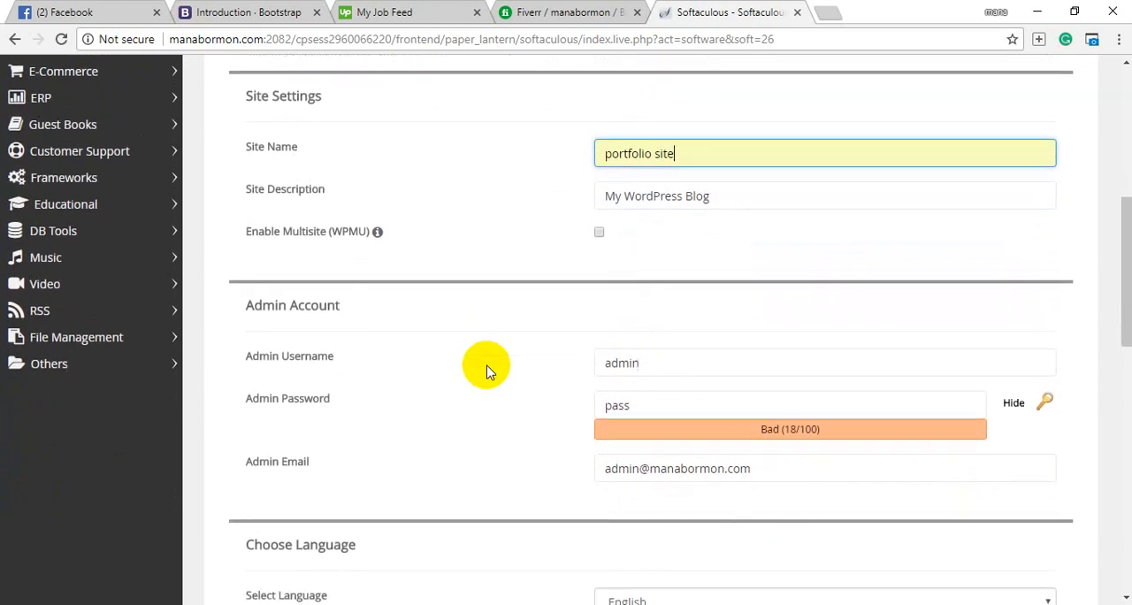
scroll(486, 368, "down", 1)
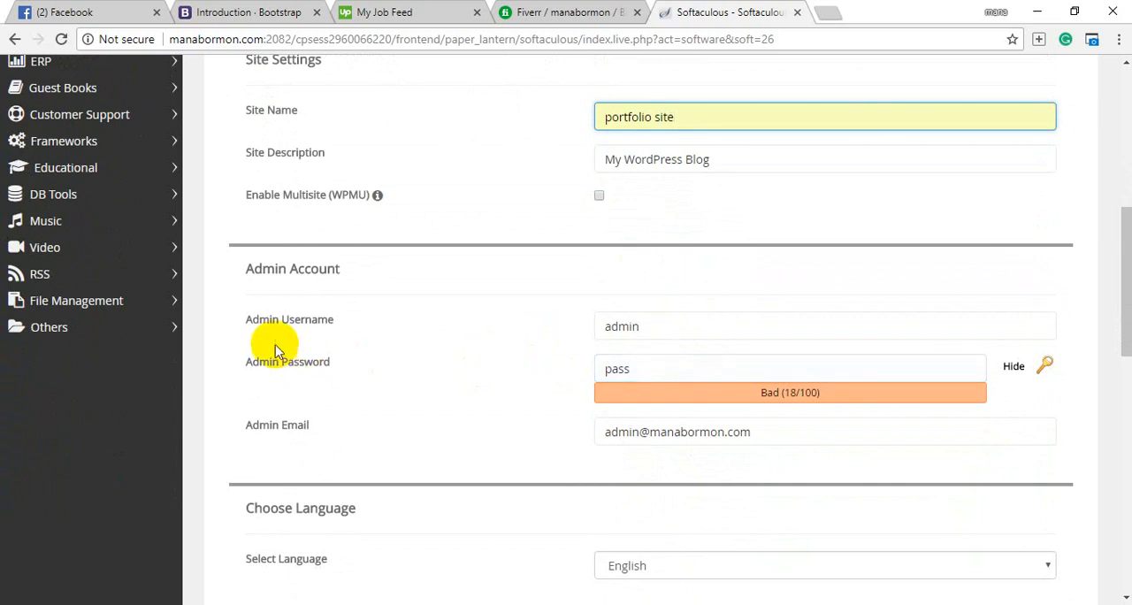
left_click(662, 326)
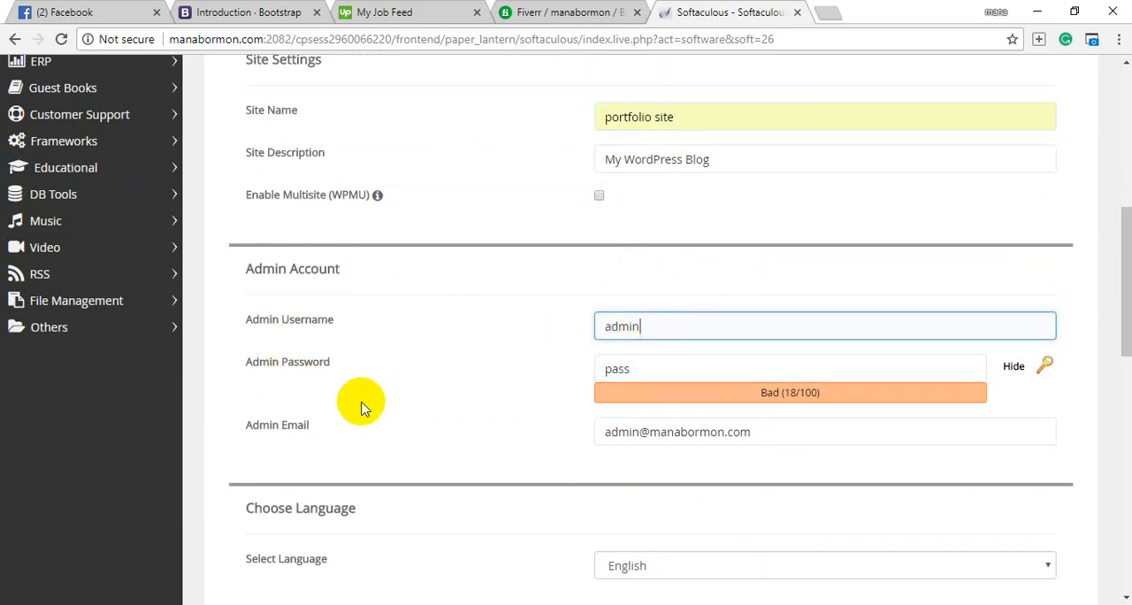
left_click(652, 369)
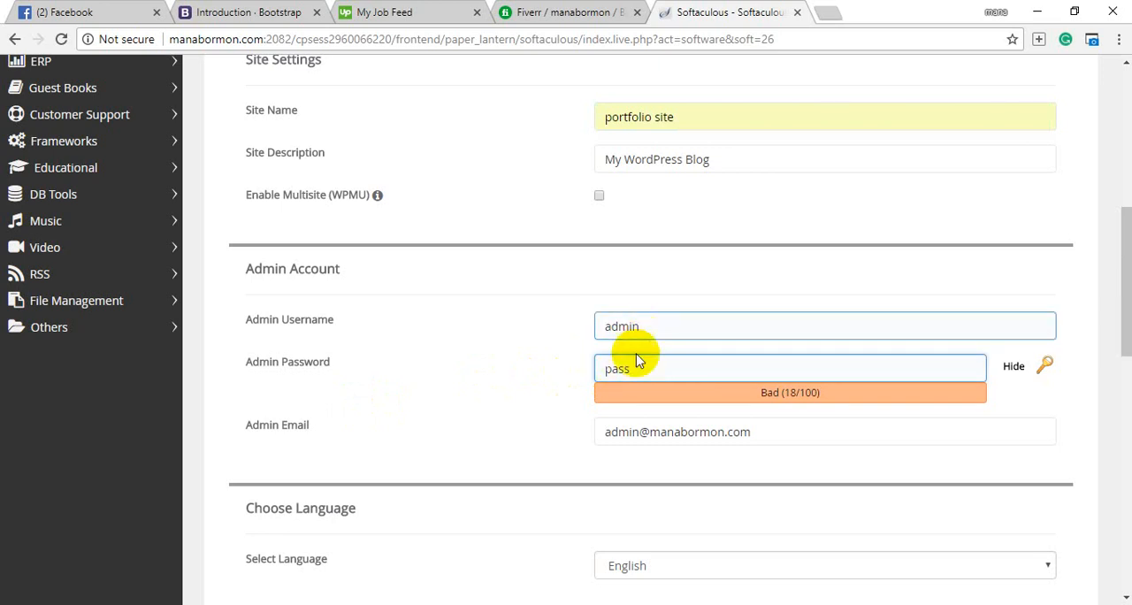
scroll(469, 414, "down", 1)
scroll(469, 414, "down", 1)
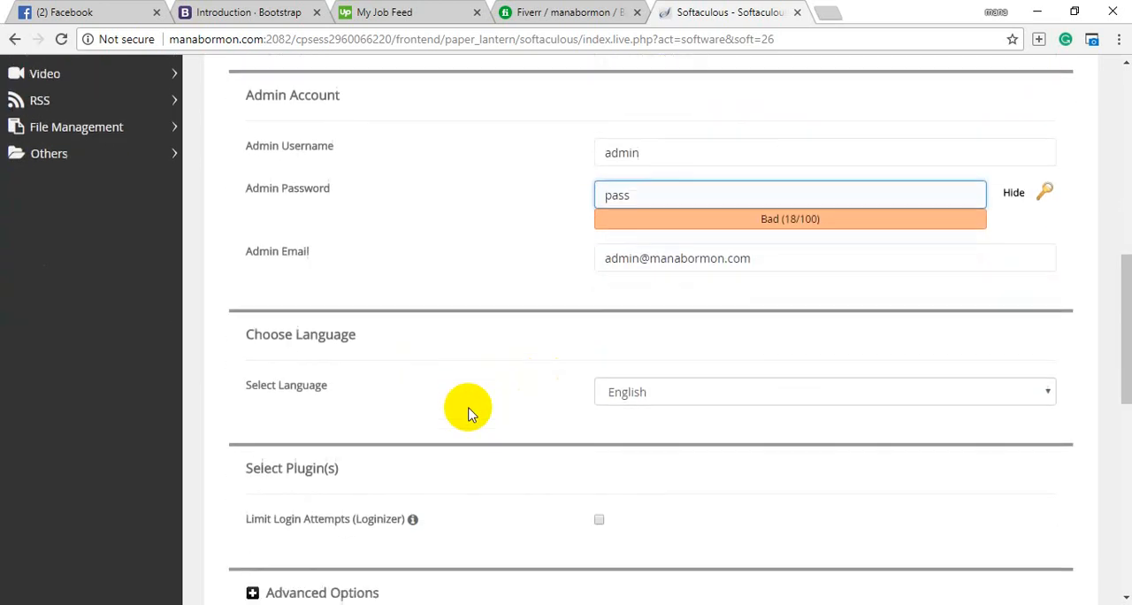
scroll(590, 396, "down", 2)
scroll(590, 396, "down", 2)
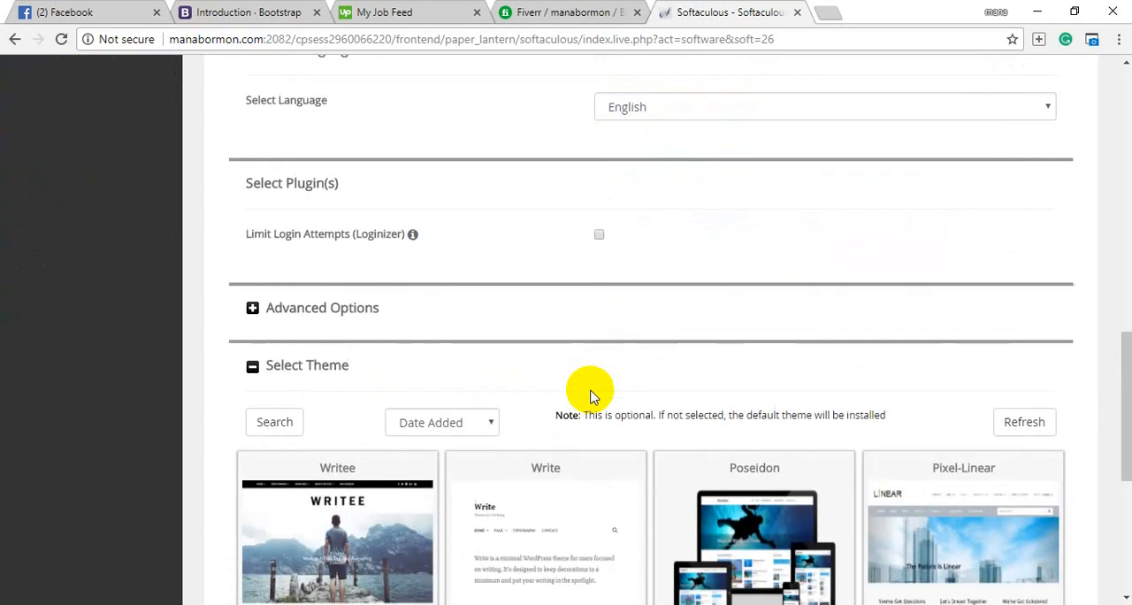
scroll(476, 370, "down", 1)
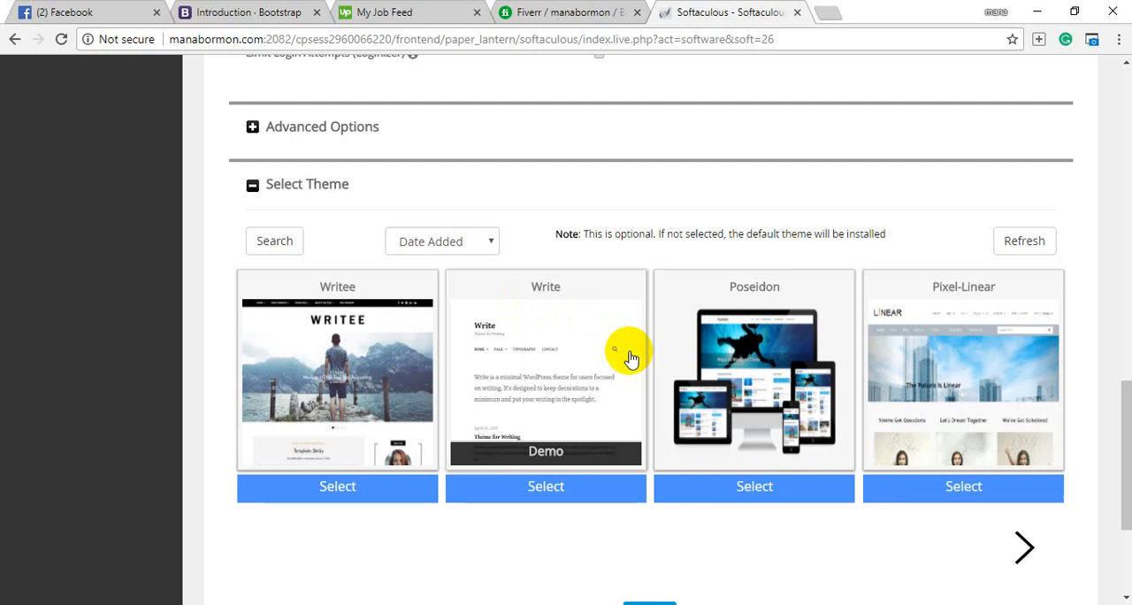
scroll(630, 359, "down", 3)
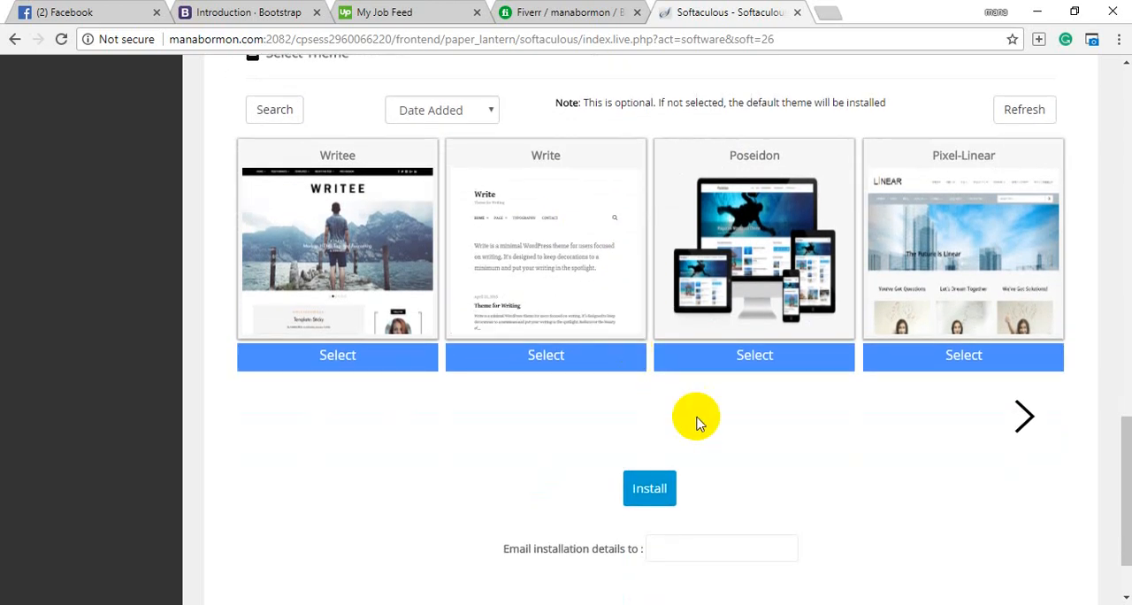
Fill in the owner's e-mail as recipient of the installation details and install WordPress.
scroll(695, 445, "down", 1)
left_click(678, 451)
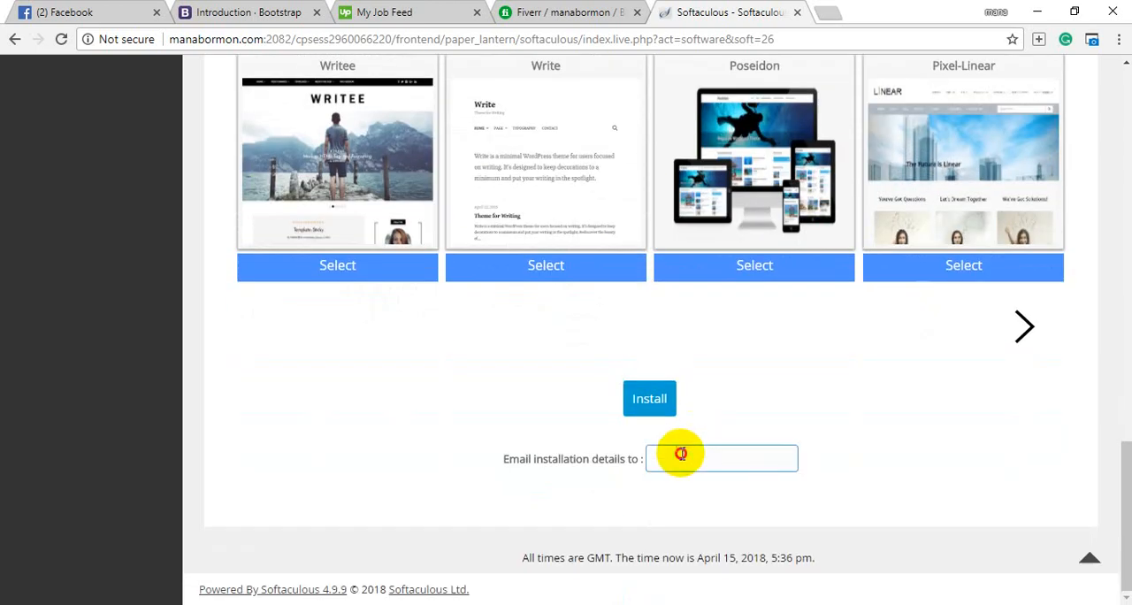
type("ma")
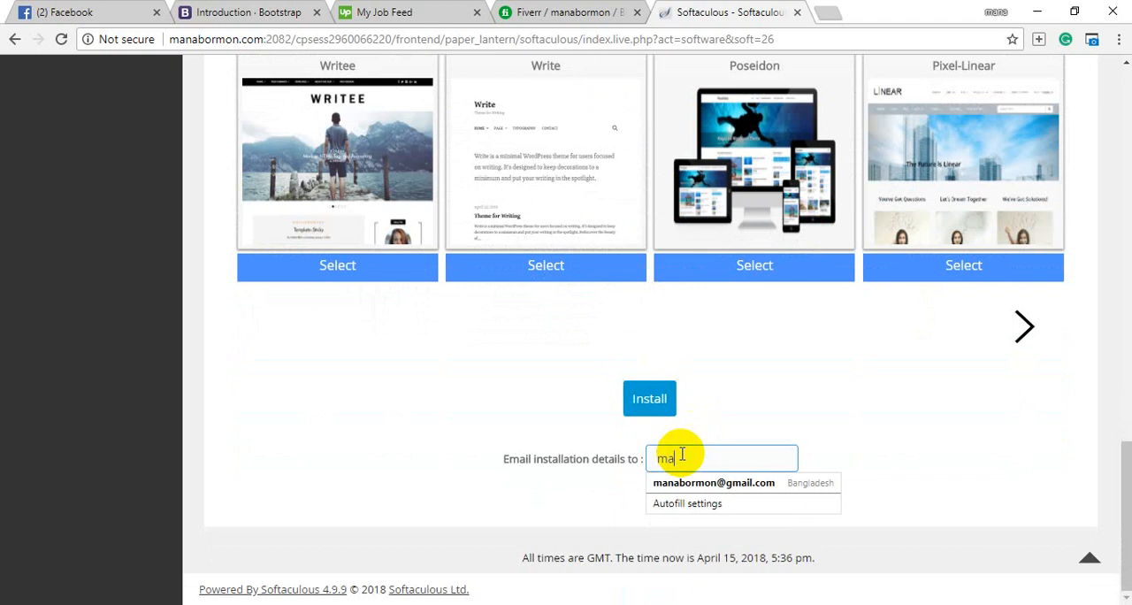
key("Down")
key("Return")
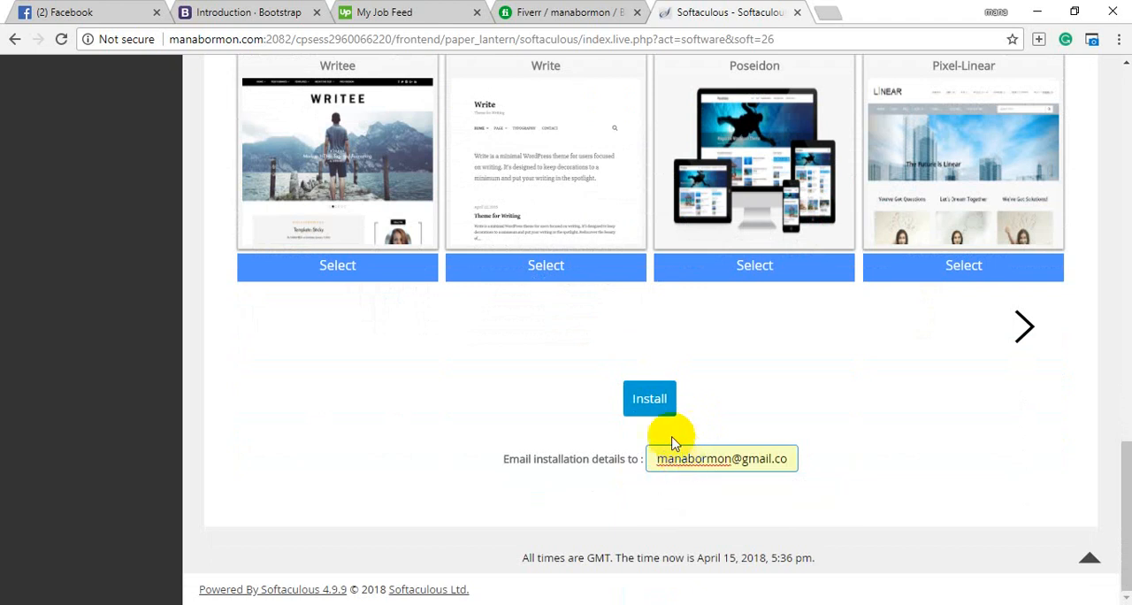
left_click(648, 399)
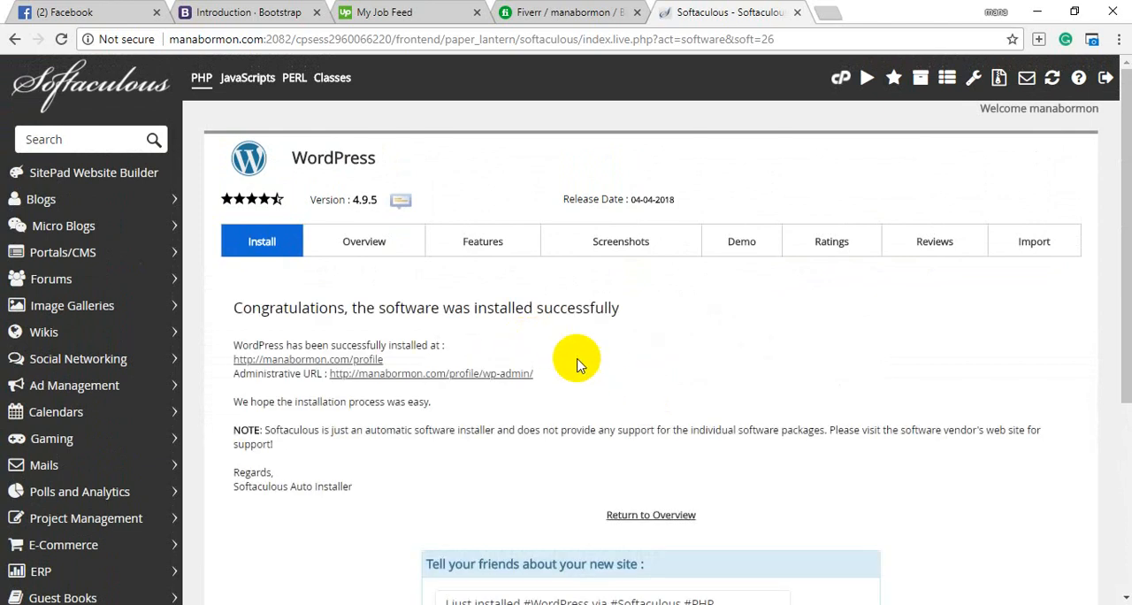
Open the newly installed WordPress site in a new browser tab at the domain's /profile address.
left_click(823, 17)
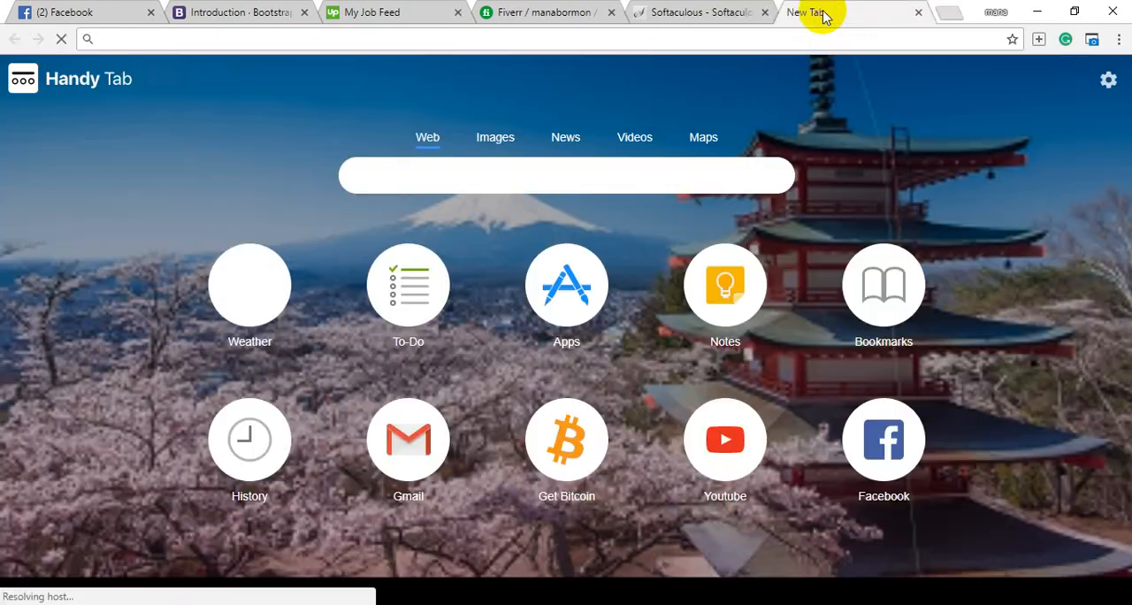
type("ma")
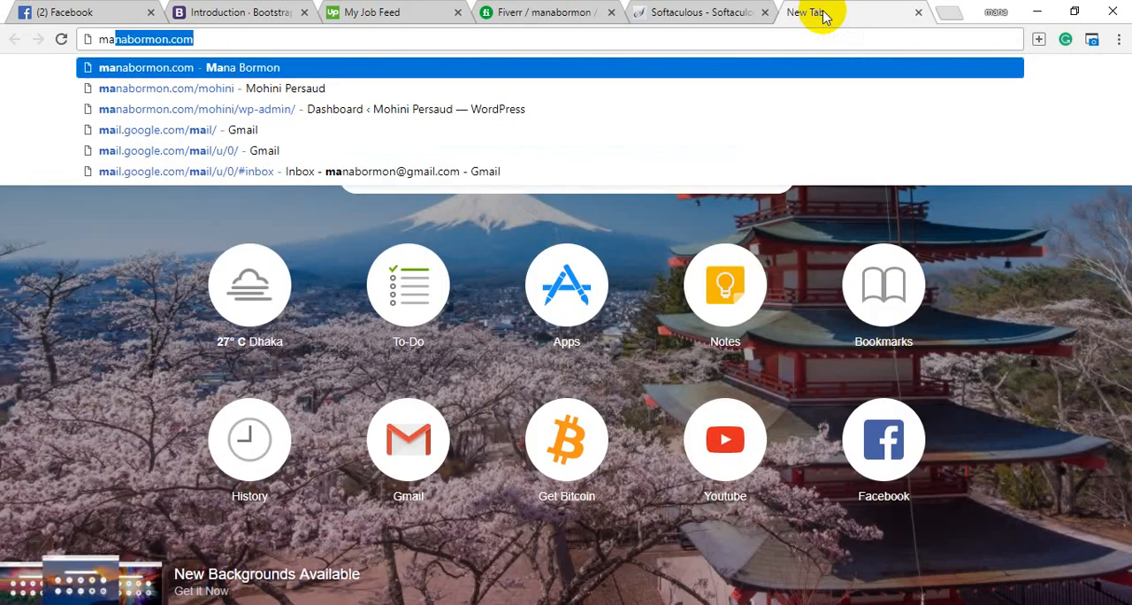
key("Right")
type("/")
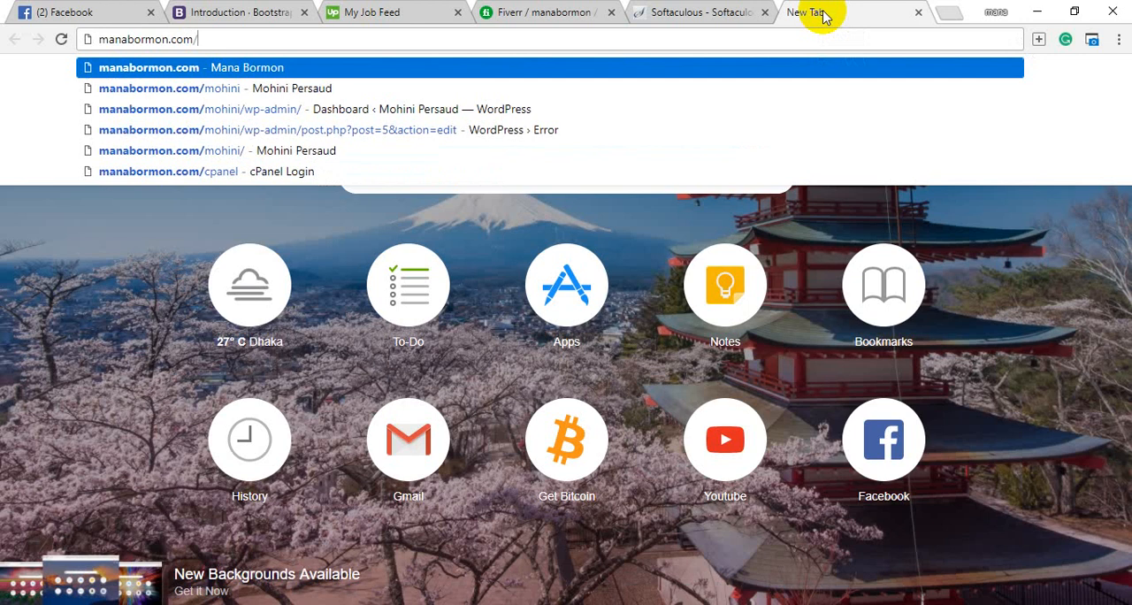
type("pr")
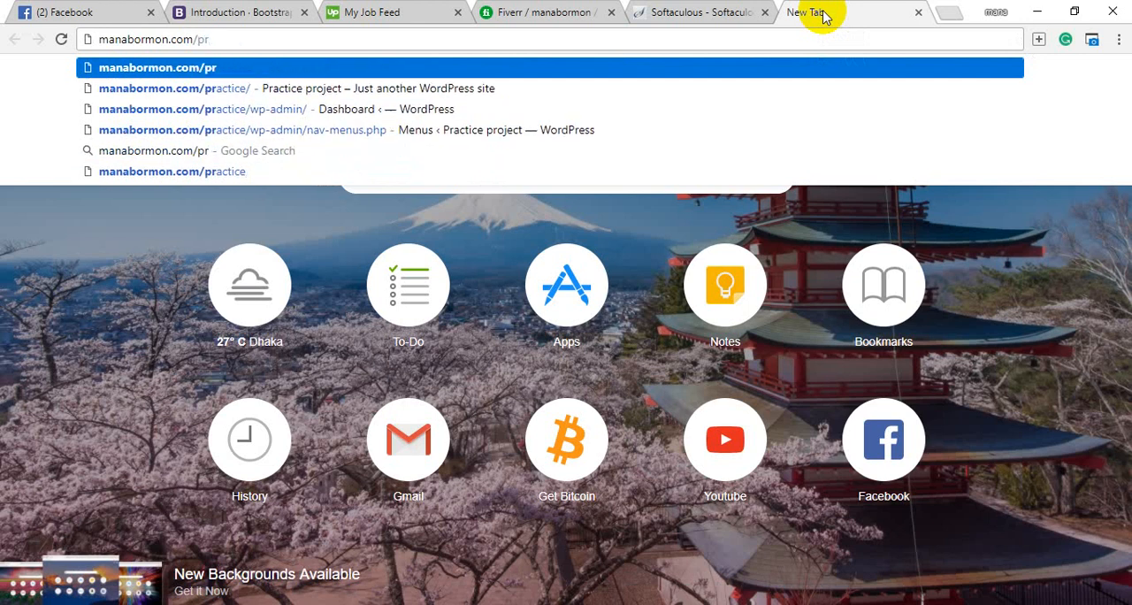
type("ofi")
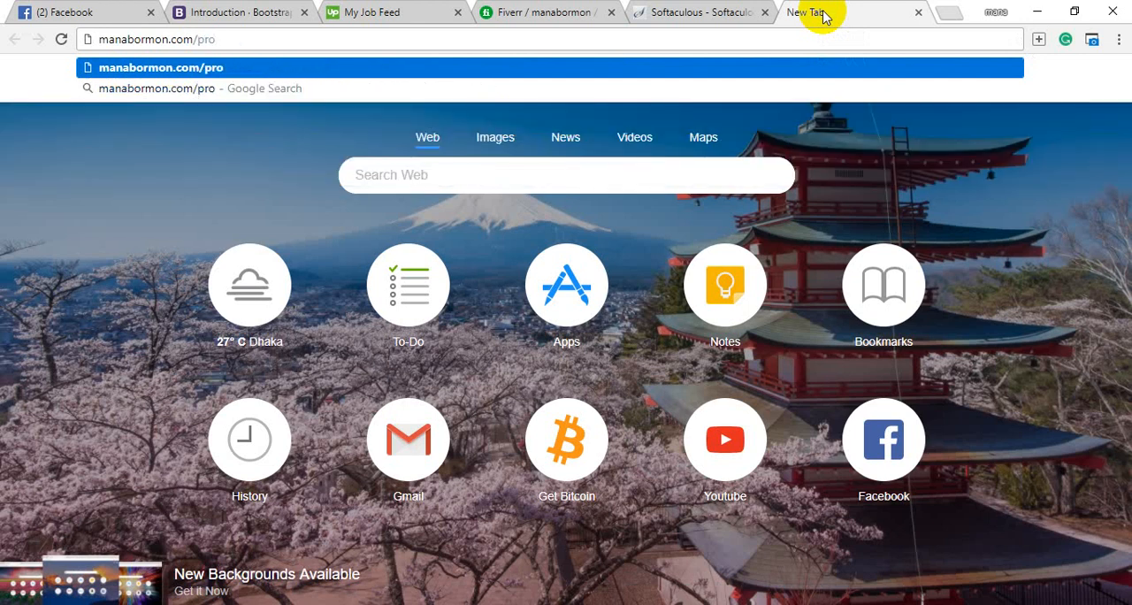
type("le")
key("Return")
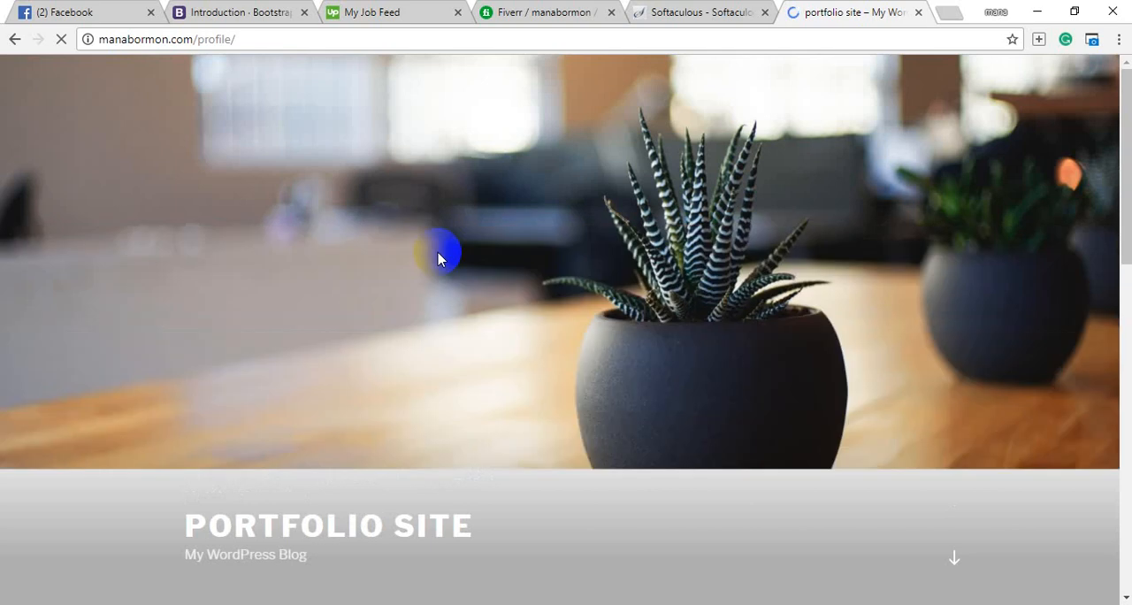
Open the new site's WordPress login page by extending its address with wp-admin.
left_click(301, 41)
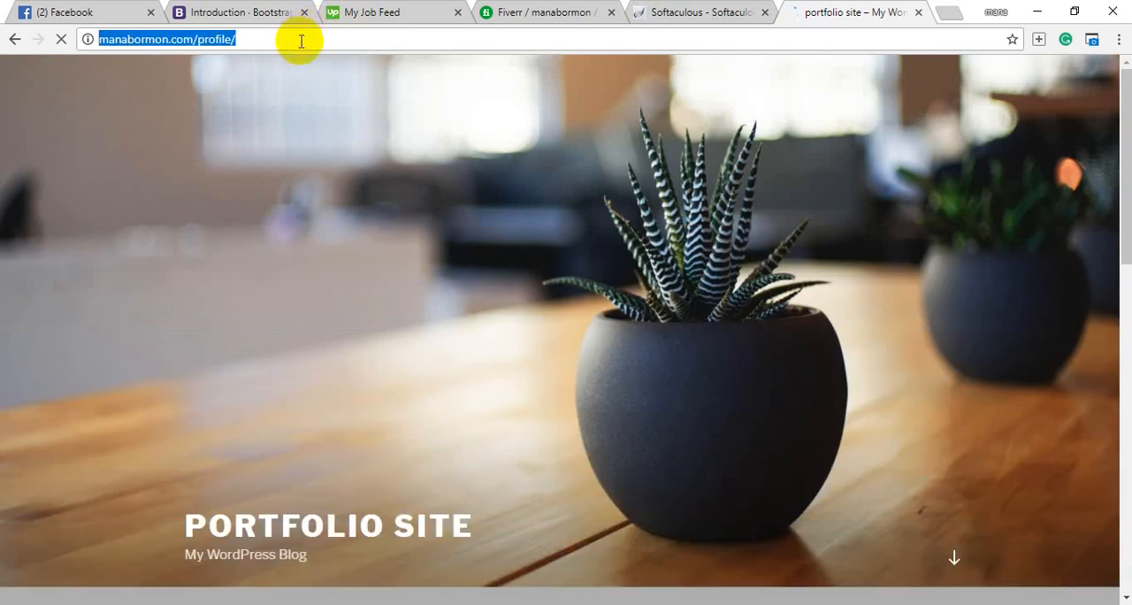
left_click(301, 41)
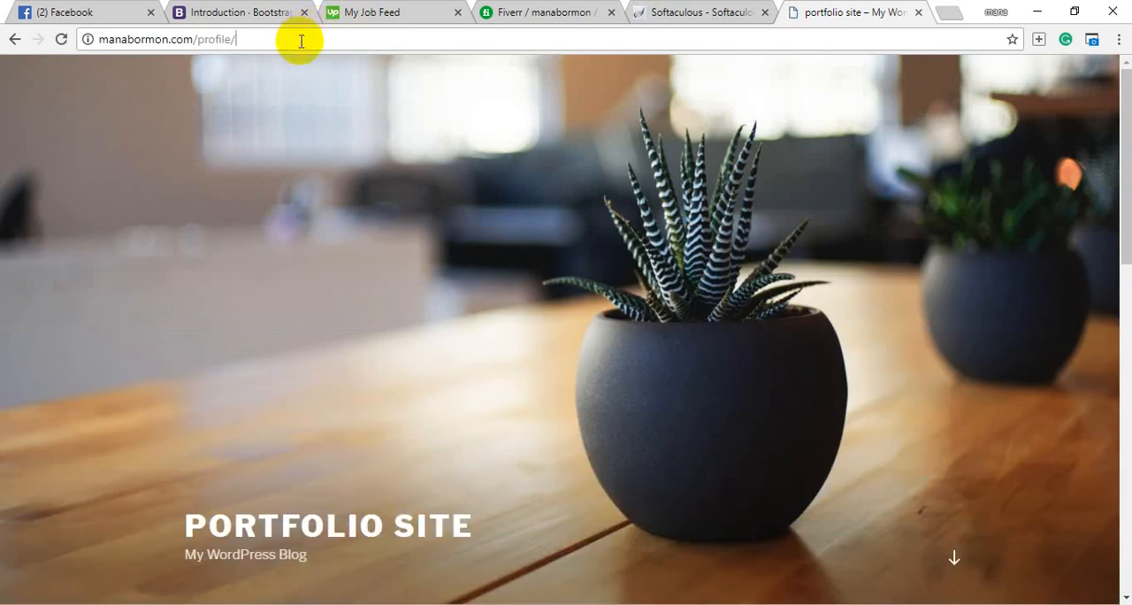
type("wp-ad")
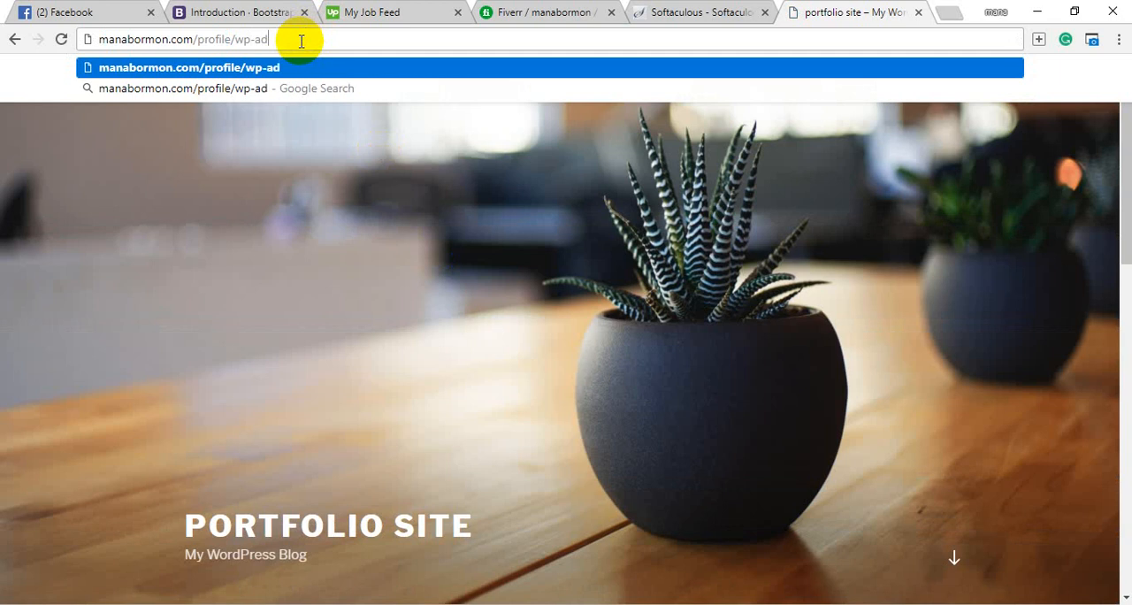
type("min")
key("Return")
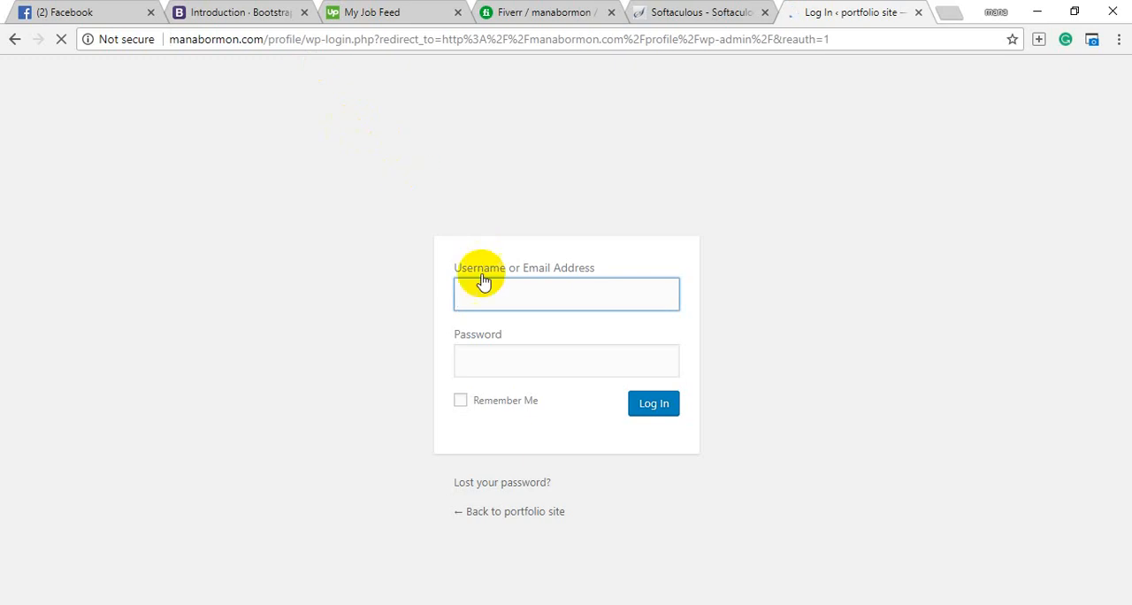
Log in to the WordPress dashboard with the username admin and the account password.
type("ad")
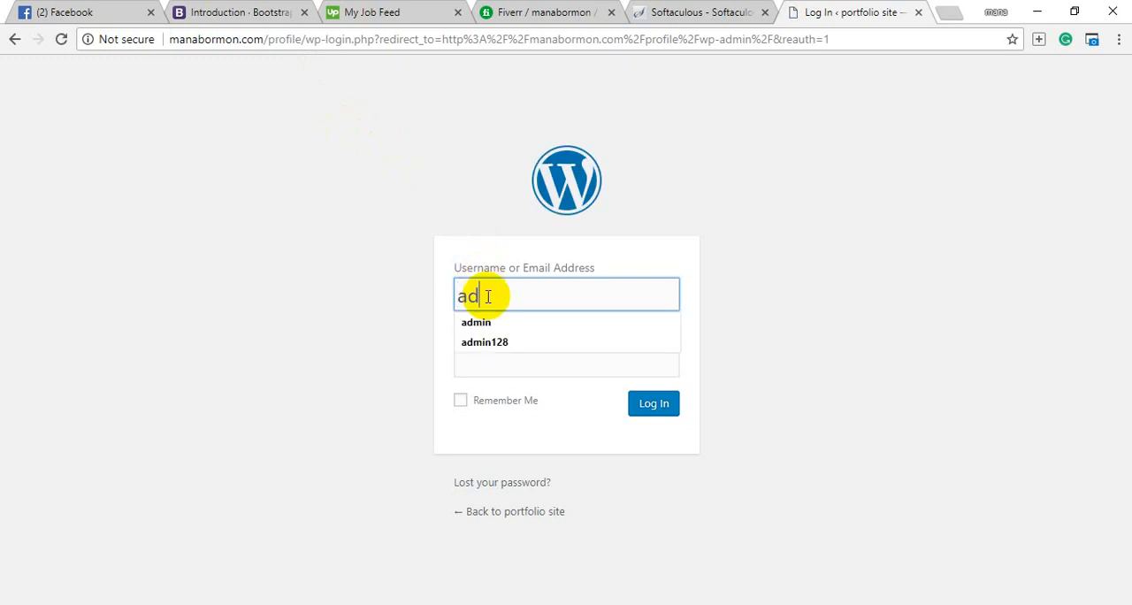
key("Down")
key("Return")
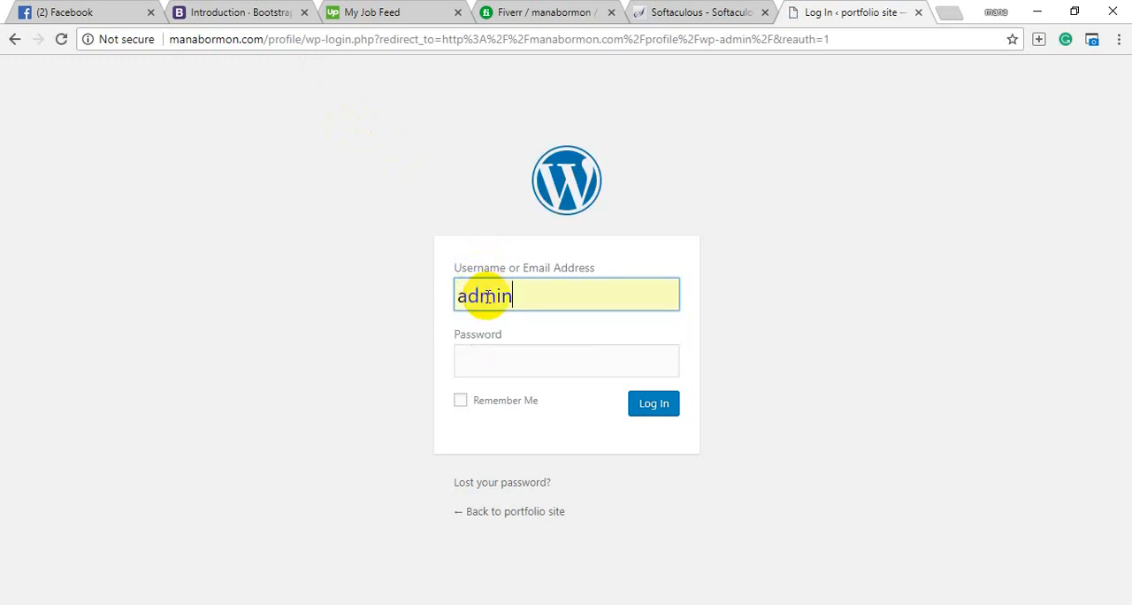
left_click(482, 360)
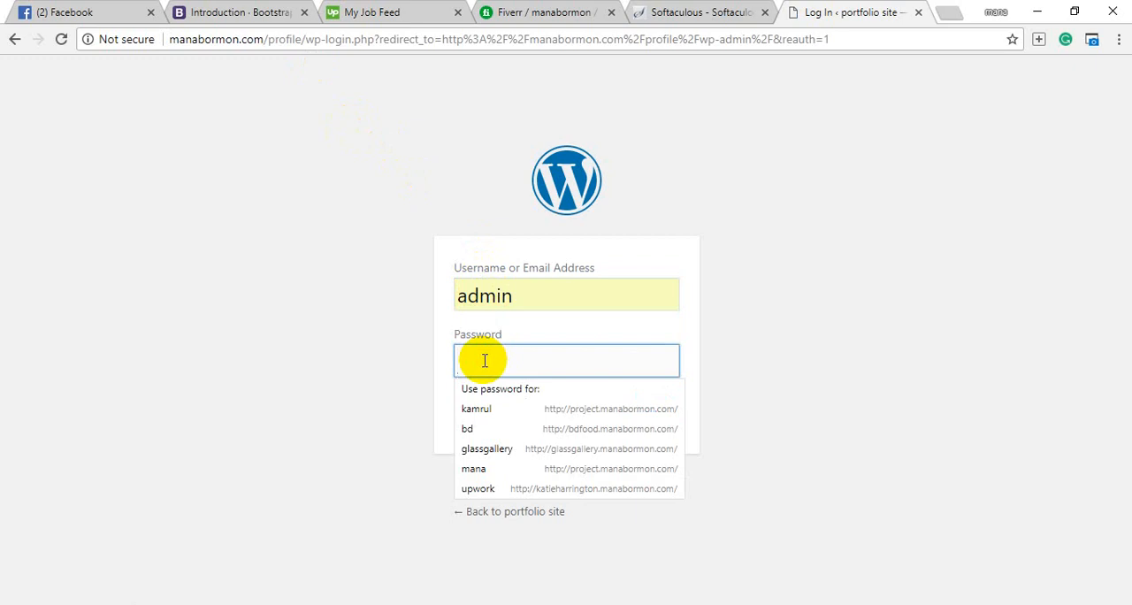
type("••••")
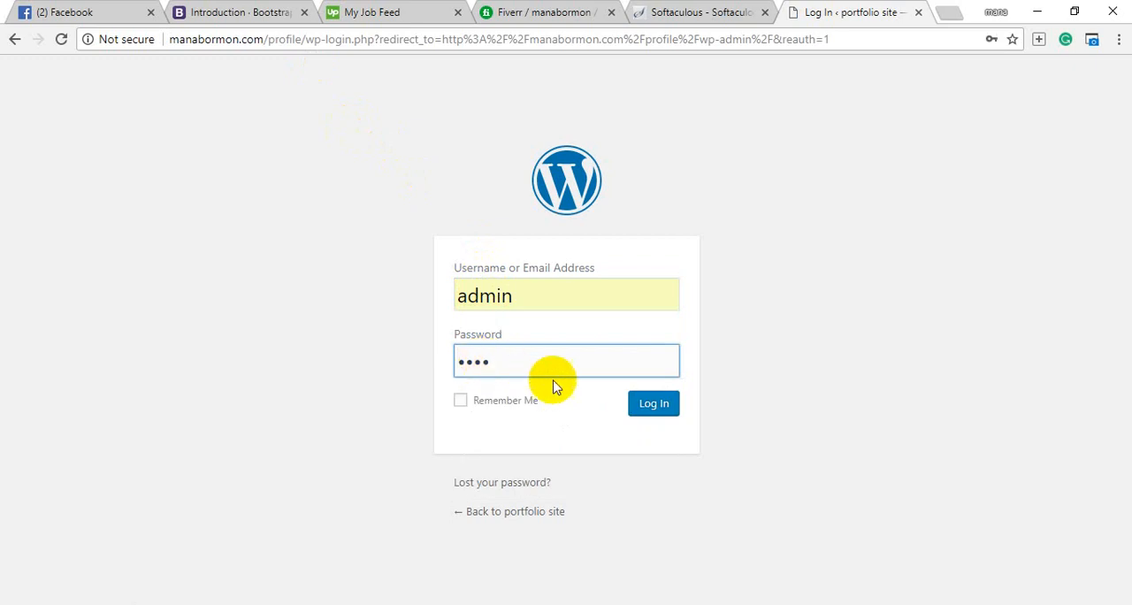
left_click(643, 405)
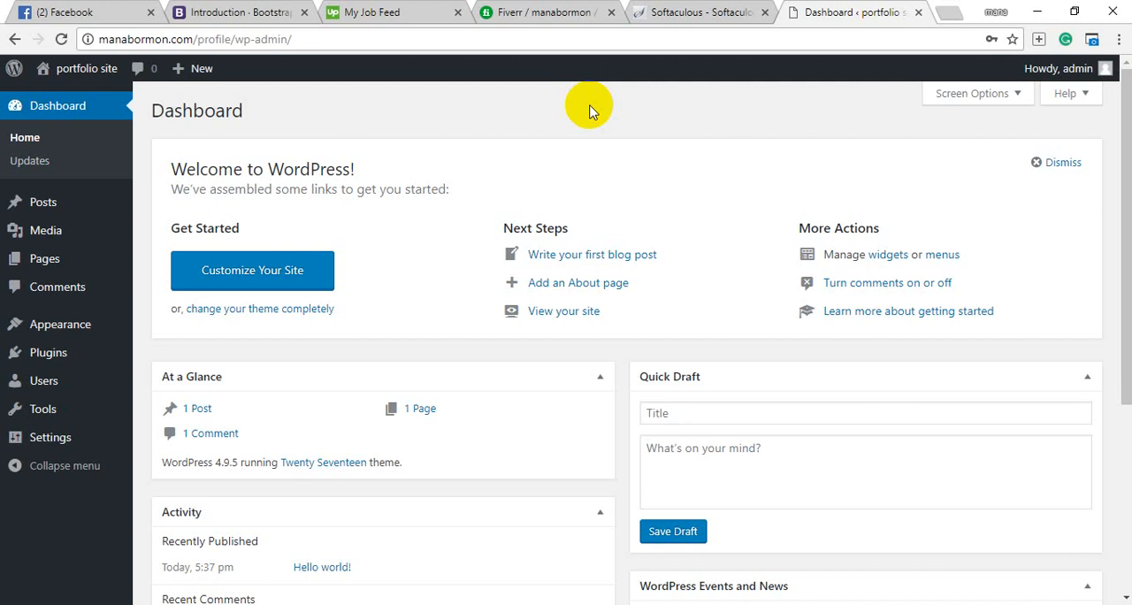
Return to cPanel and open the public_html/profile folder in its File Manager.
left_click(665, 13)
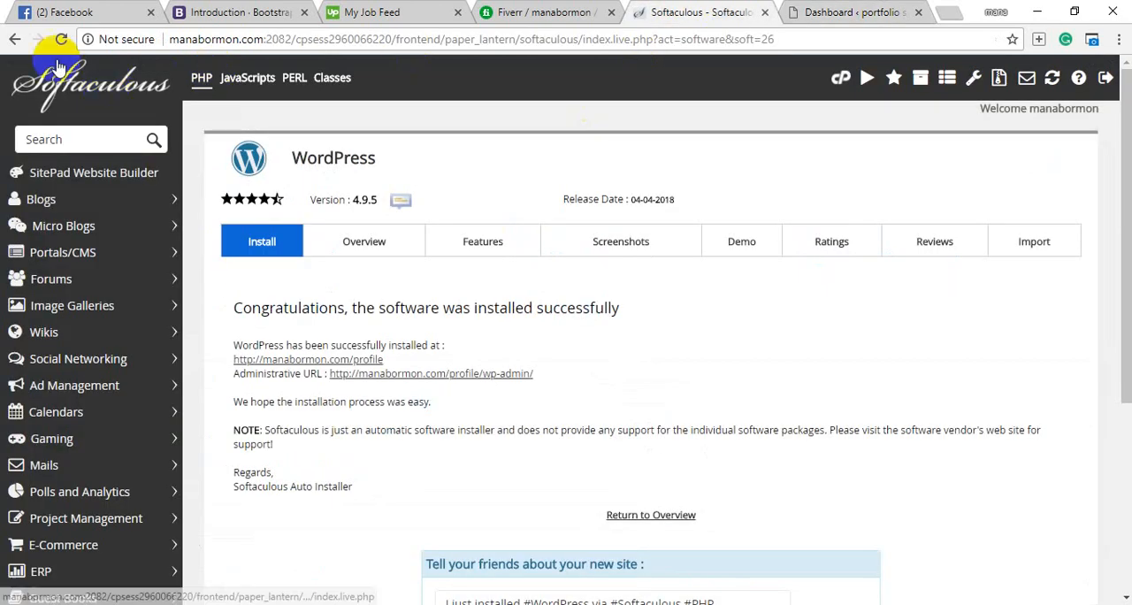
left_click(21, 87)
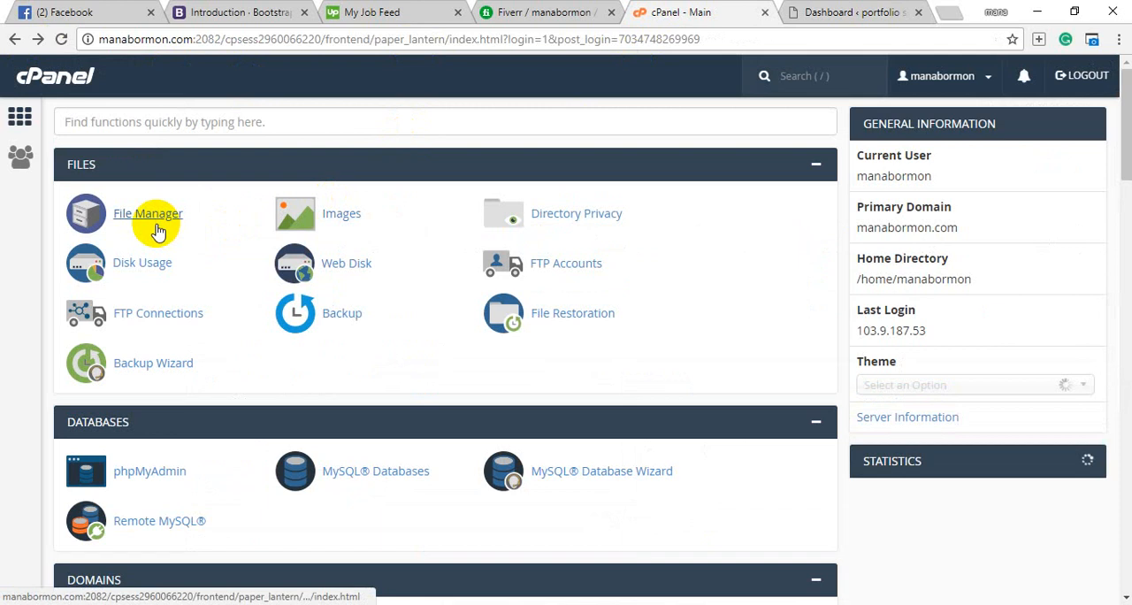
left_click(155, 226)
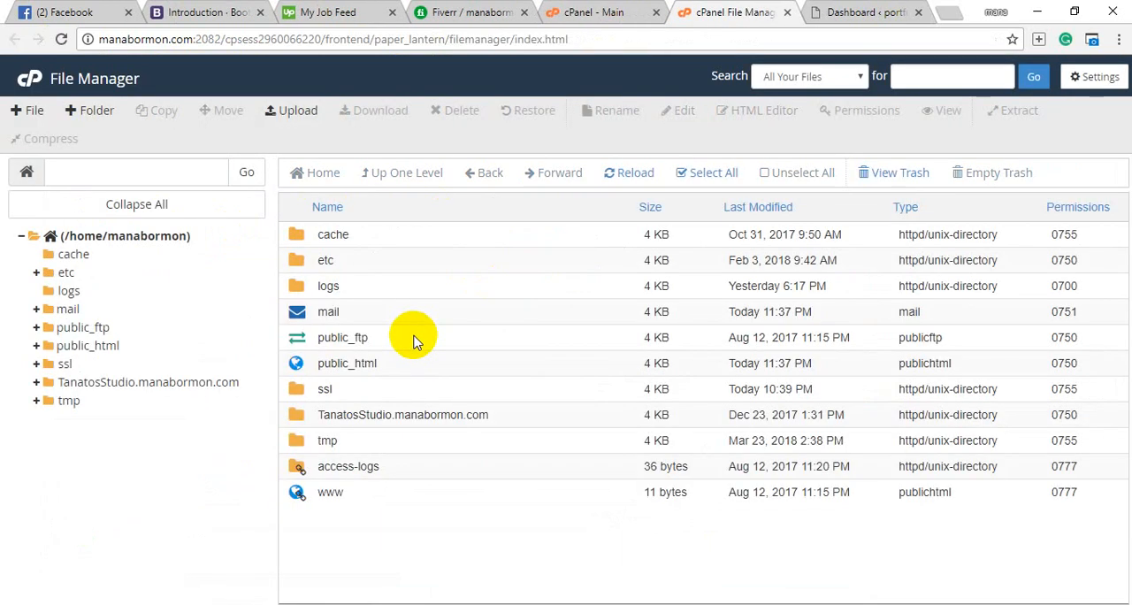
double_click(416, 368)
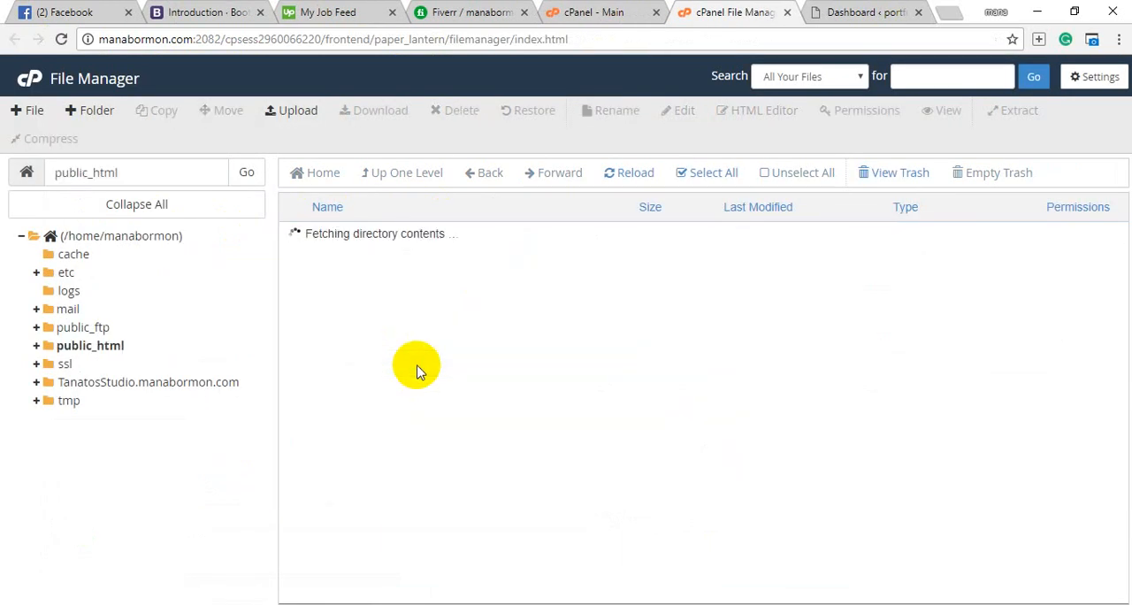
scroll(404, 457, "down", 3)
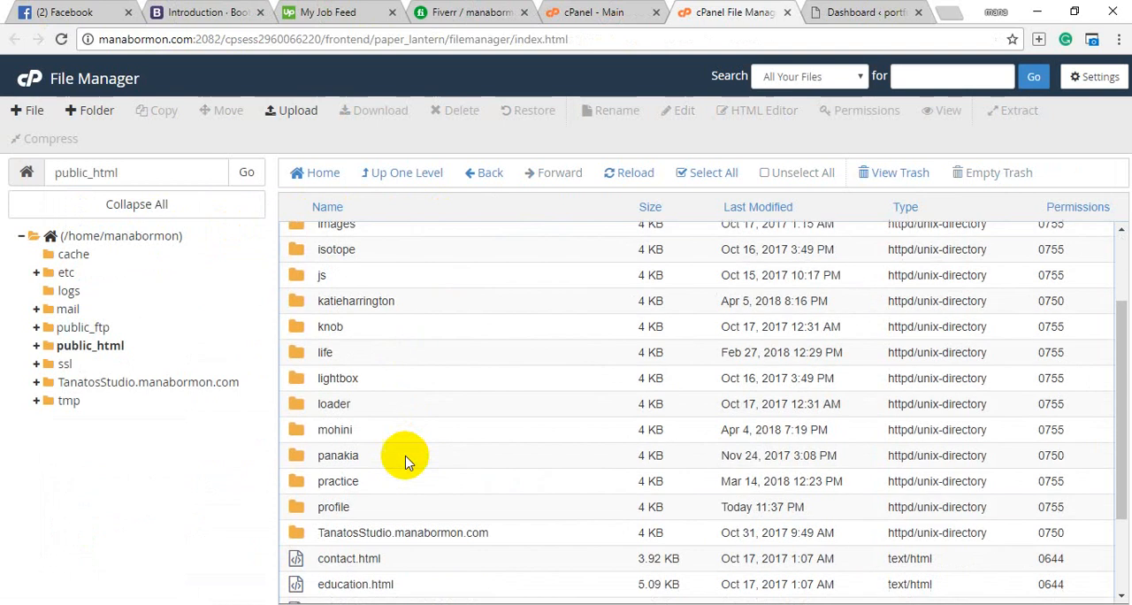
scroll(406, 461, "down", 1)
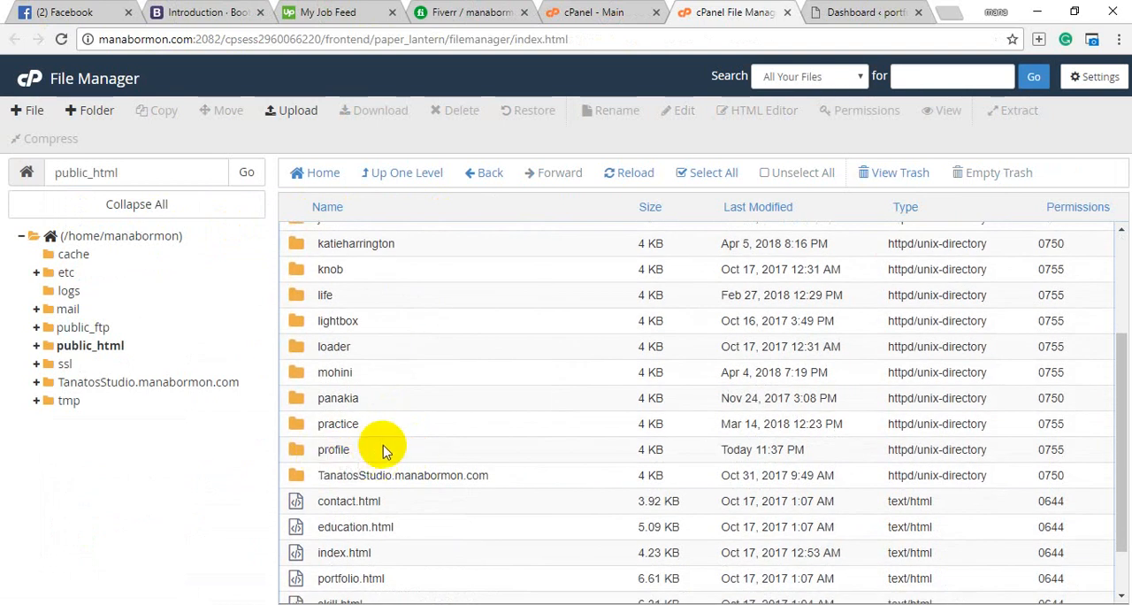
double_click(382, 449)
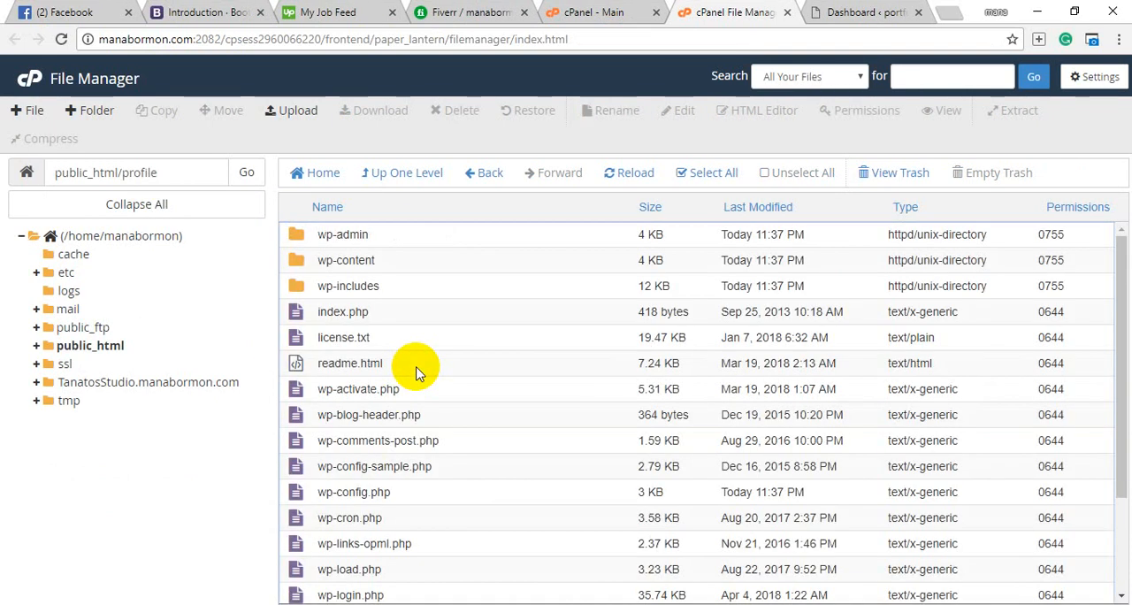
Open wp-config.php from the profile folder in the code editor and select the DB_PASSWORD value.
scroll(429, 409, "down", 3)
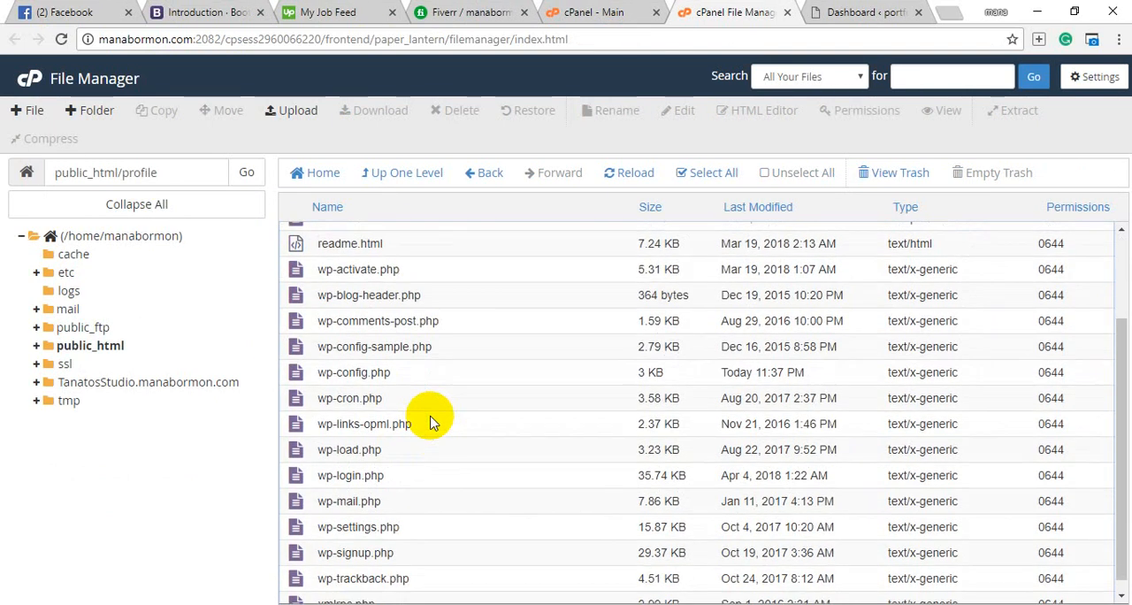
left_click(418, 377)
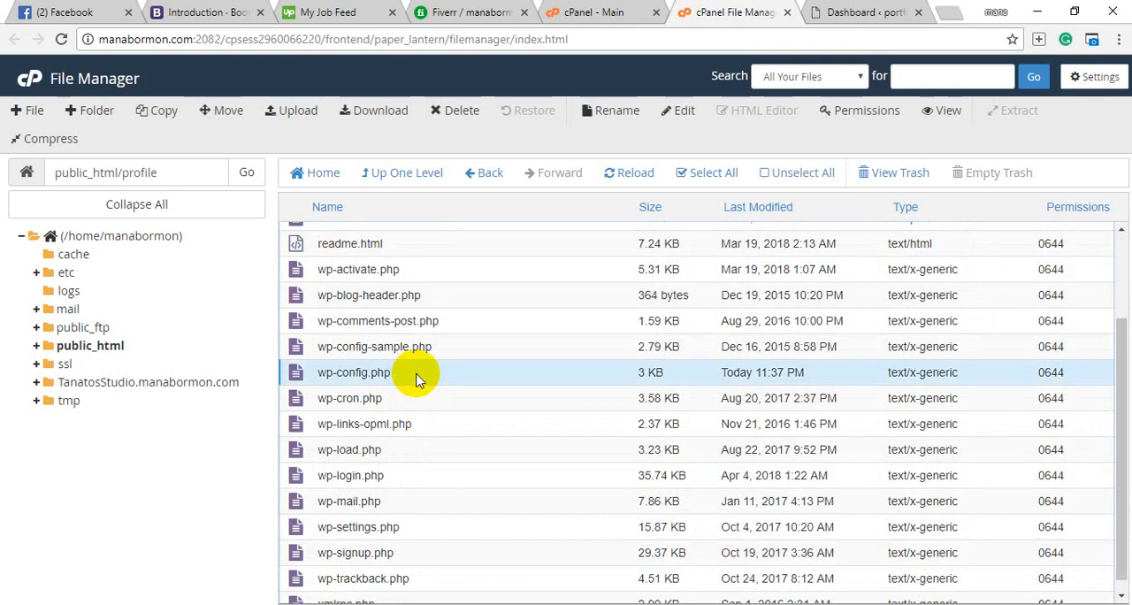
right_click(418, 378)
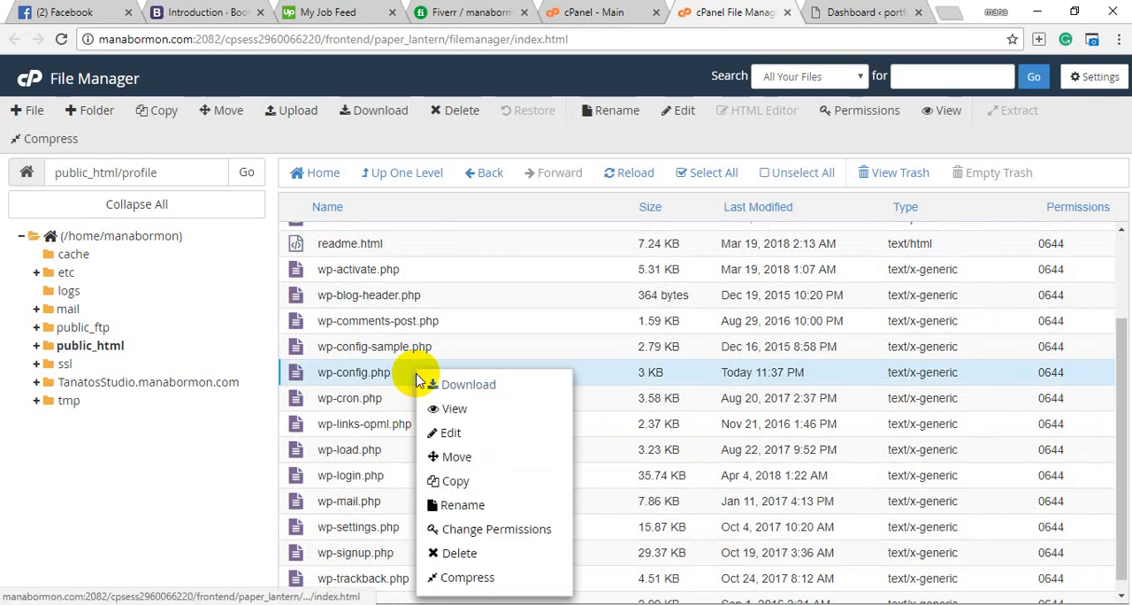
left_click(437, 434)
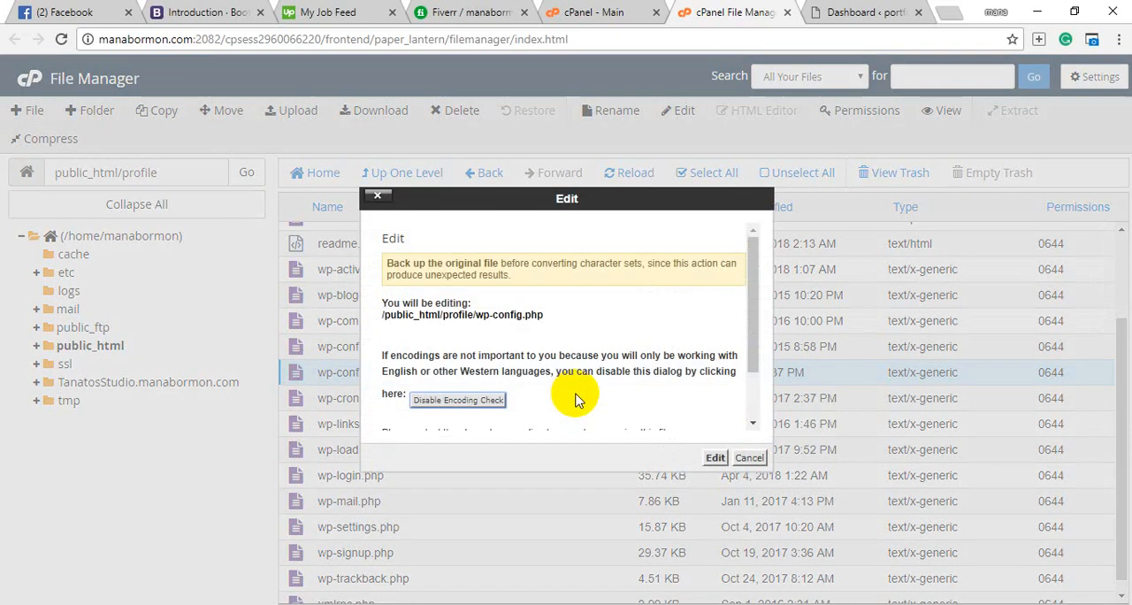
left_click(715, 457)
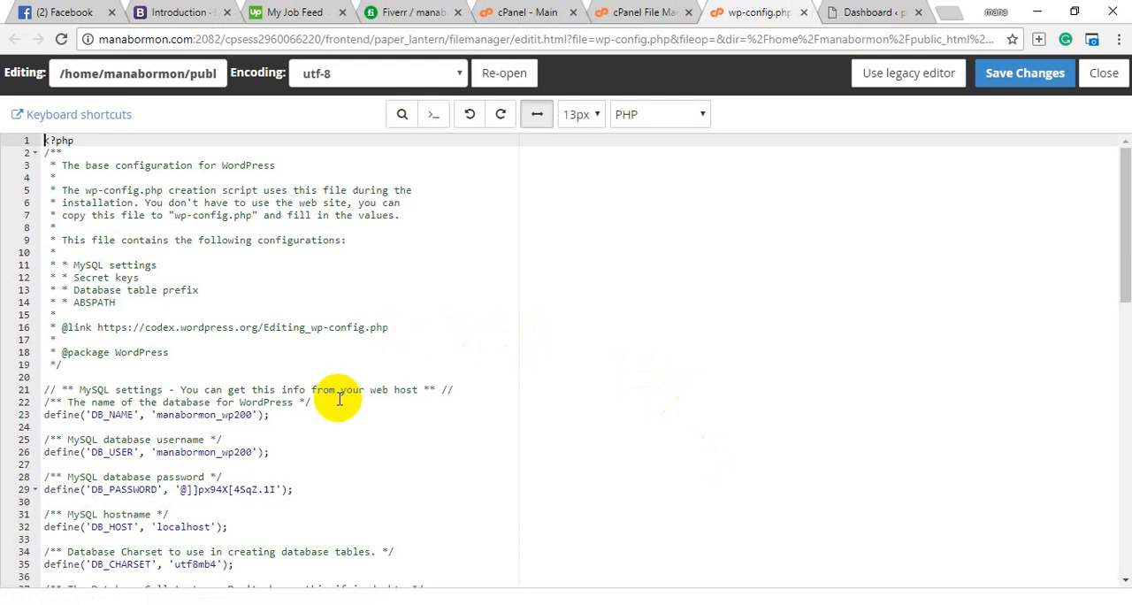
scroll(339, 399, "down", 1)
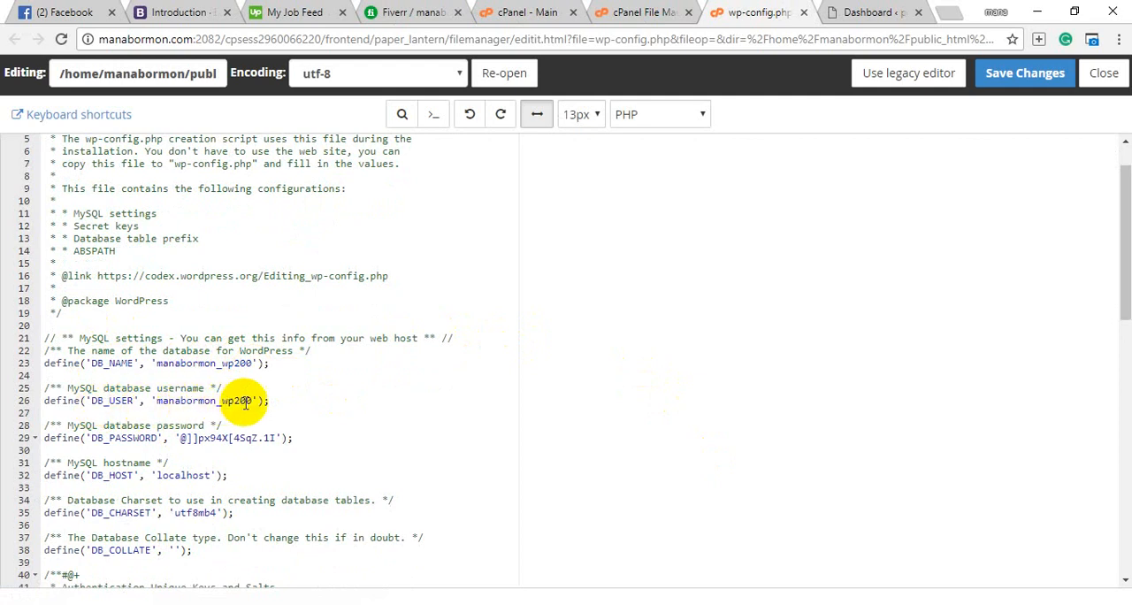
left_click_drag(175, 438, 286, 437)
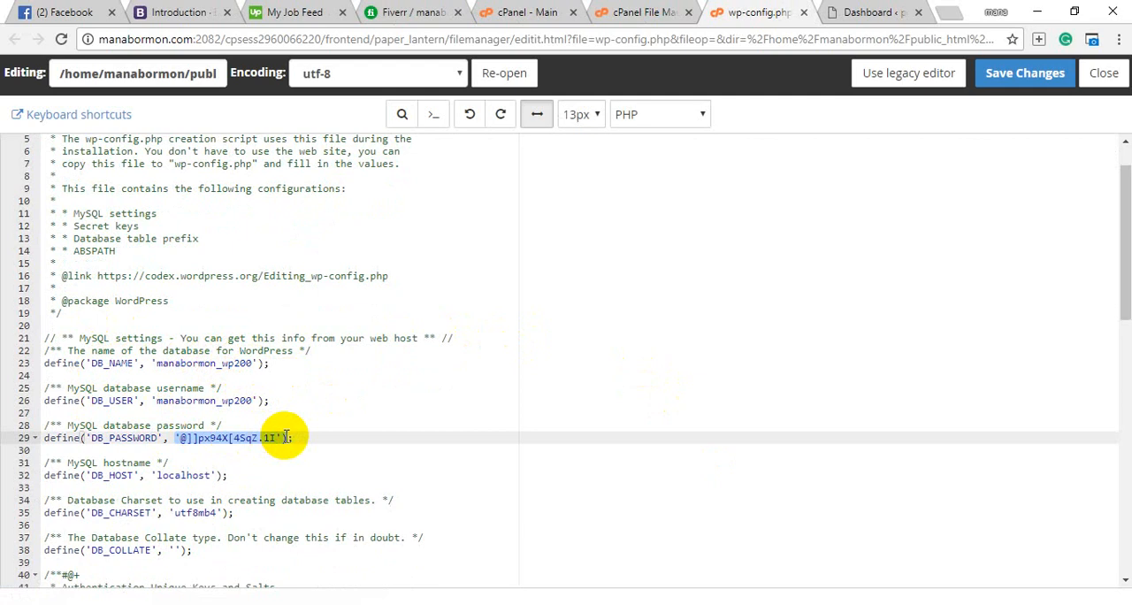